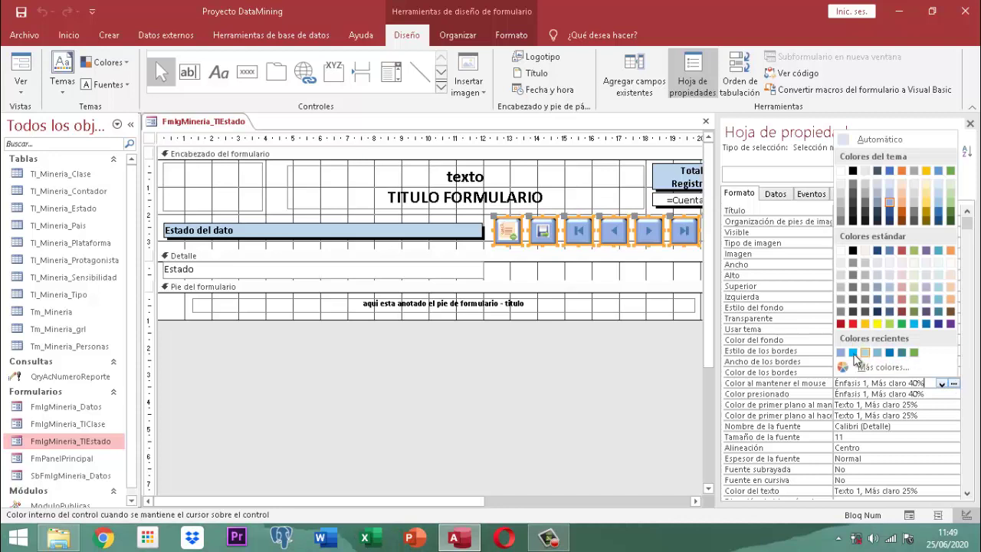
- Set the mouse-over color of the seven header command buttons to #00B7EF, save the form and show it in Form view
click(853, 352)
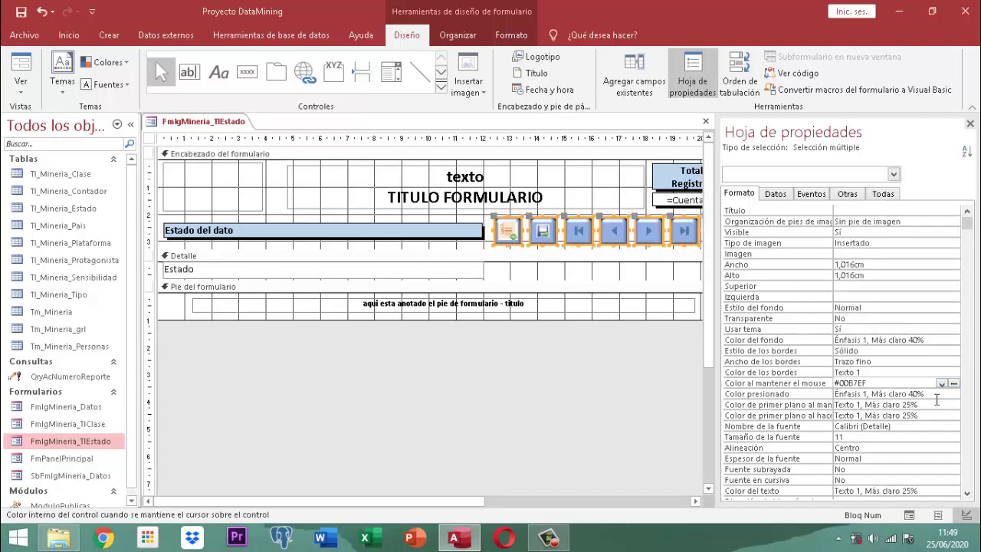
click(970, 124)
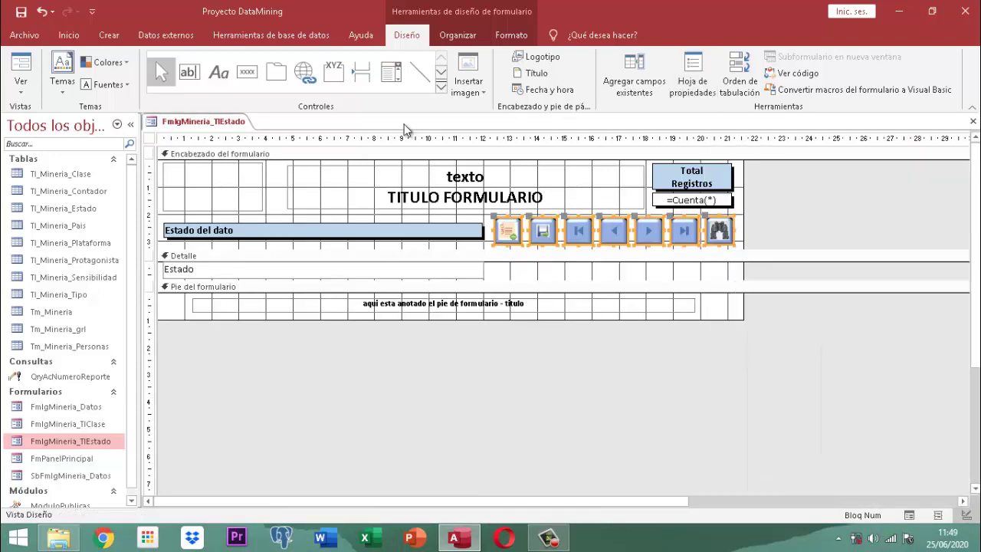
right_click(227, 120)
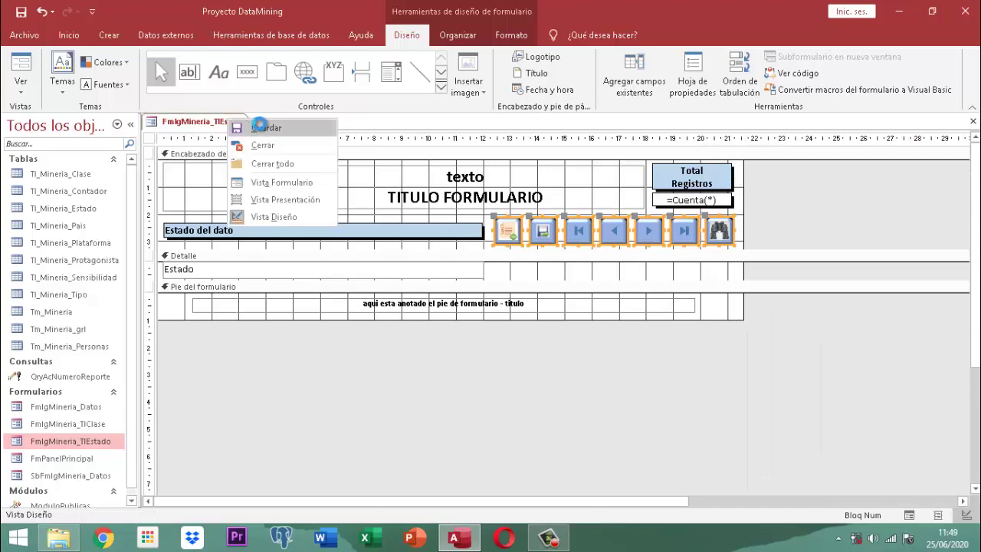
click(238, 125)
right_click(224, 128)
click(283, 184)
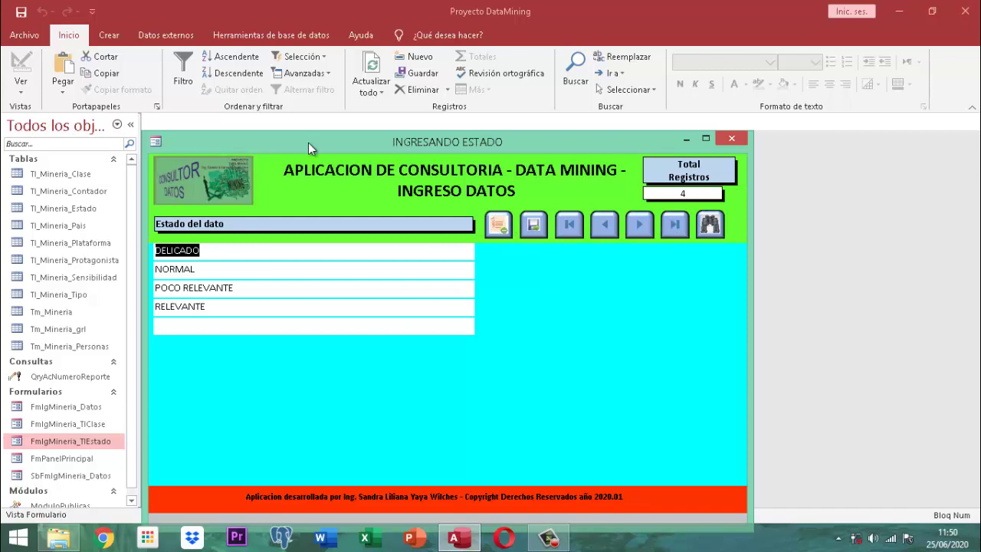
- Open the FmIgMineria_TlClase form to check how its buttons look on mouse-over, and close it
double_click(96, 426)
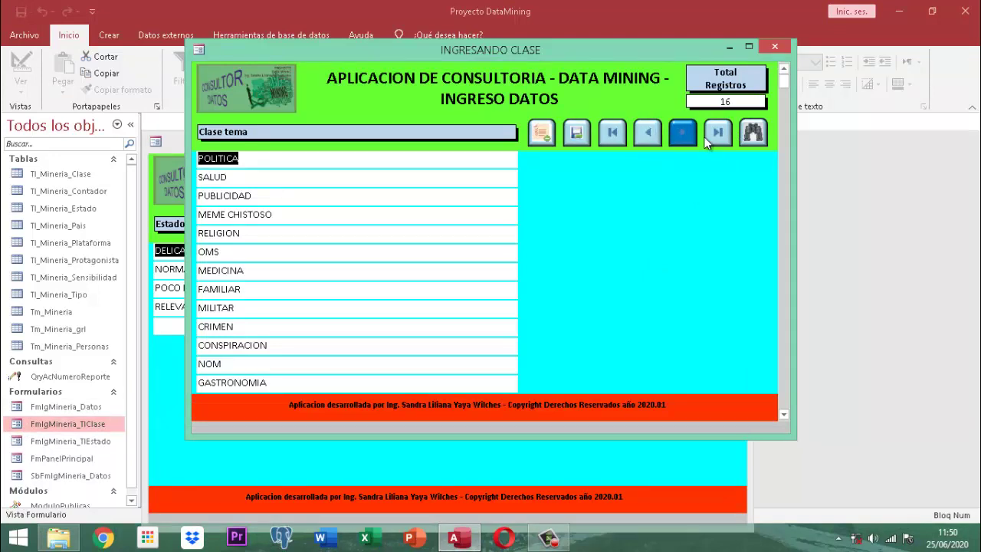
right_click(535, 53)
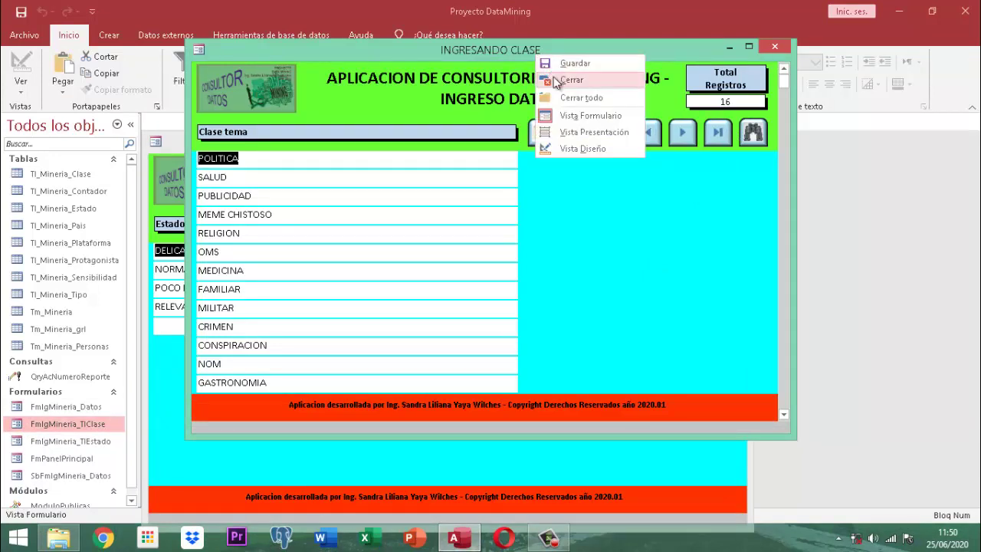
click(548, 78)
- Return the INGRESANDO ESTADO form to Design view and set the mouse-over color of all its command buttons to #0072BC
right_click(492, 144)
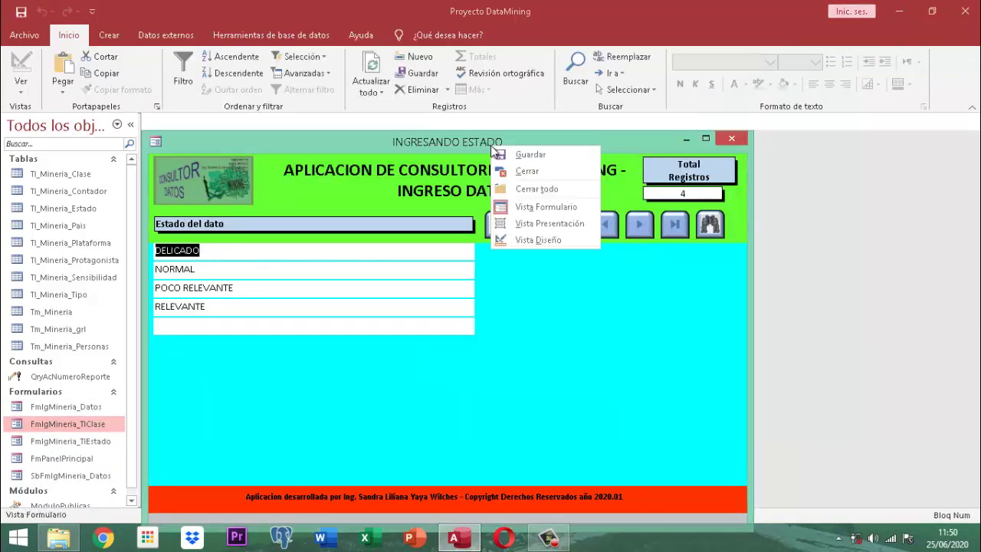
click(521, 239)
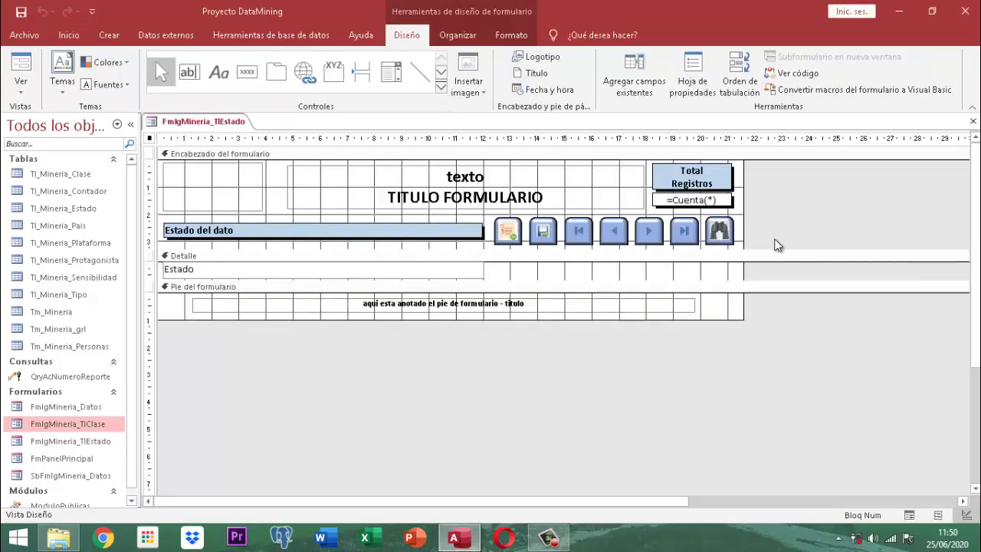
drag(510, 238, 507, 238)
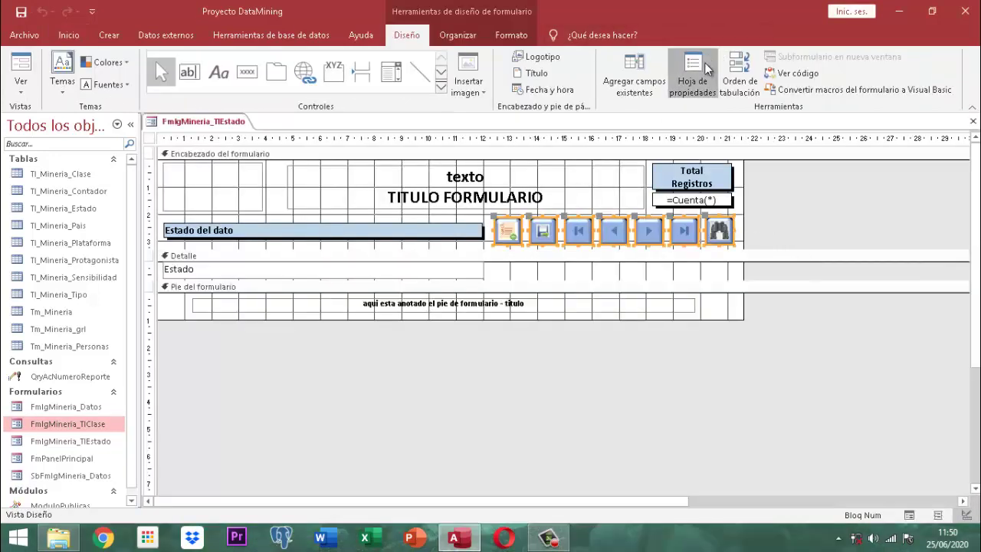
click(692, 77)
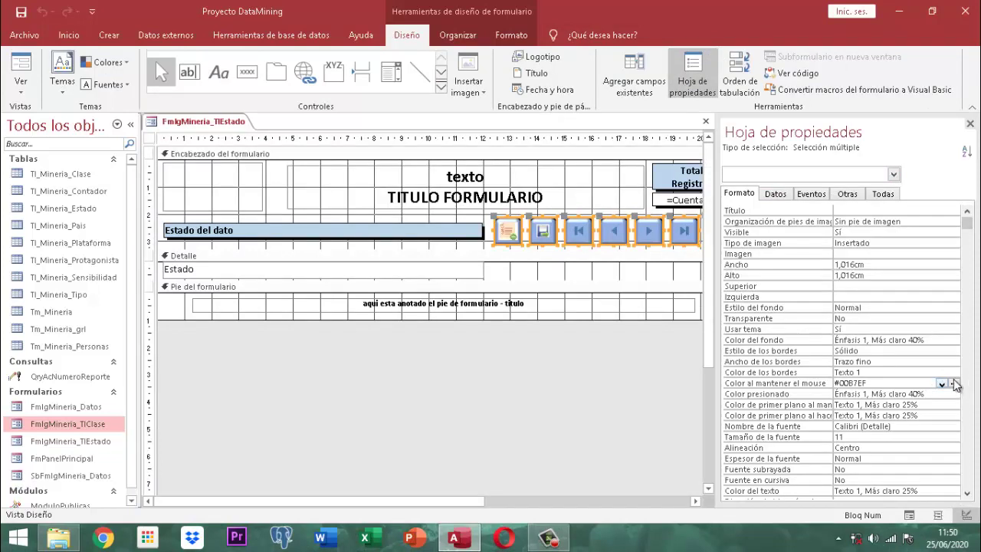
click(941, 382)
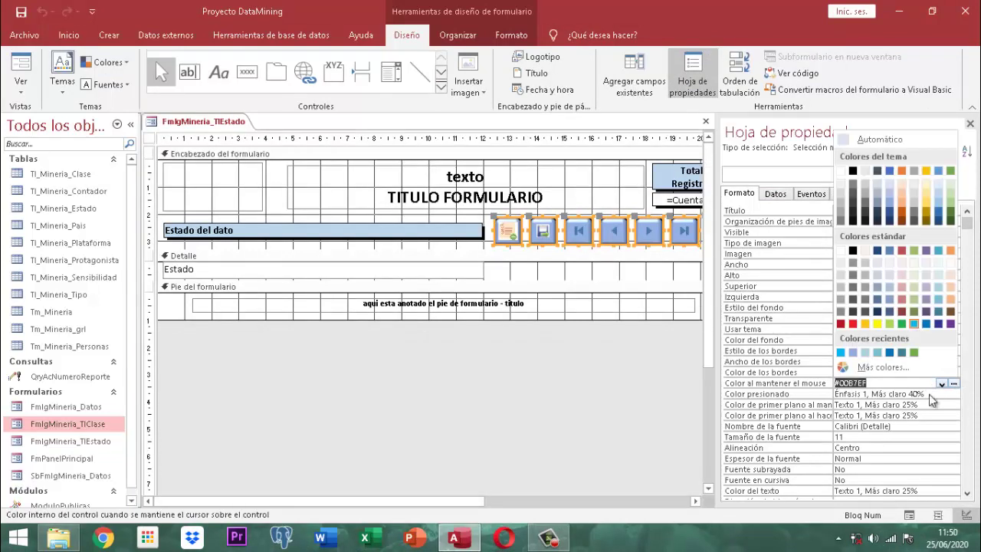
click(890, 352)
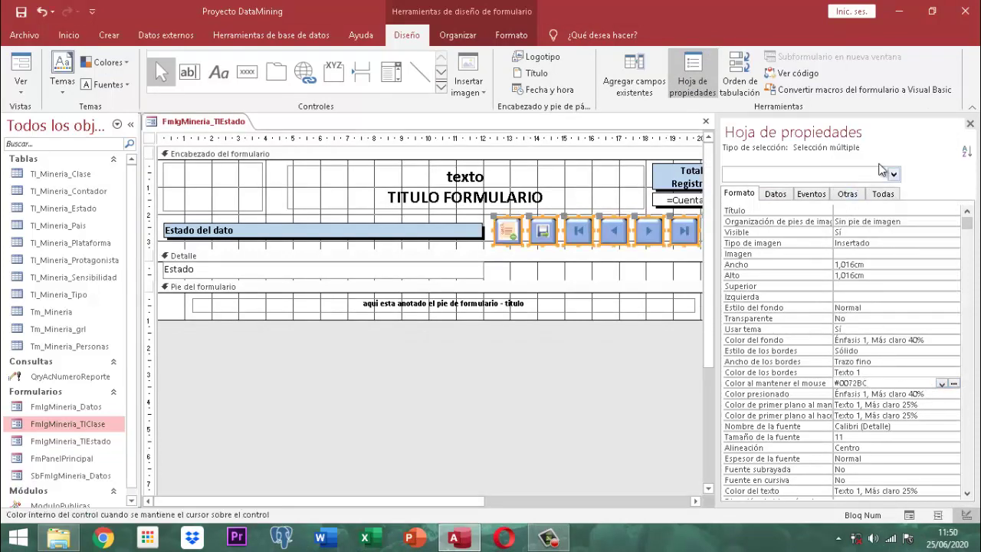
click(969, 123)
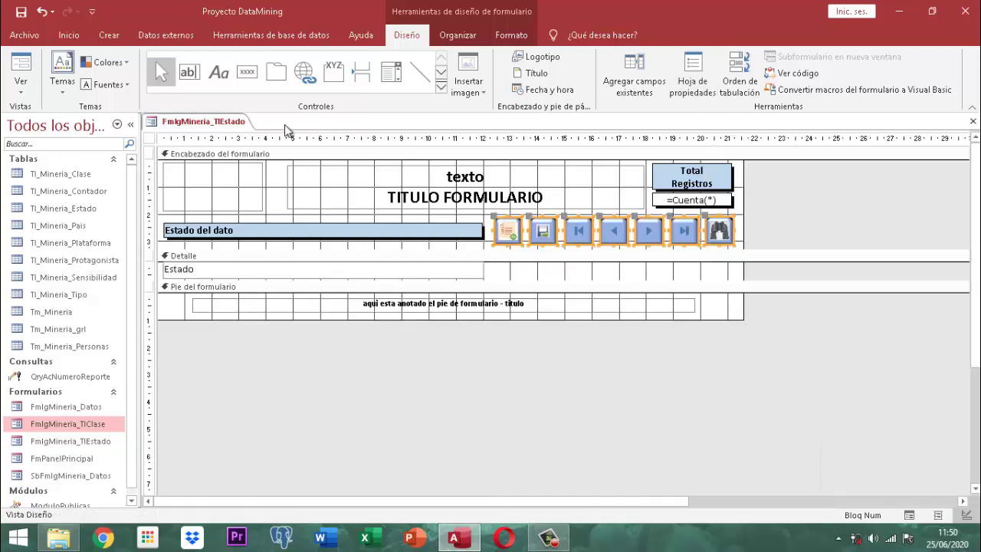
- Save the FmIgMineria_TlEstado form, check its buttons in Form view and close it
right_click(191, 123)
click(224, 124)
right_click(218, 123)
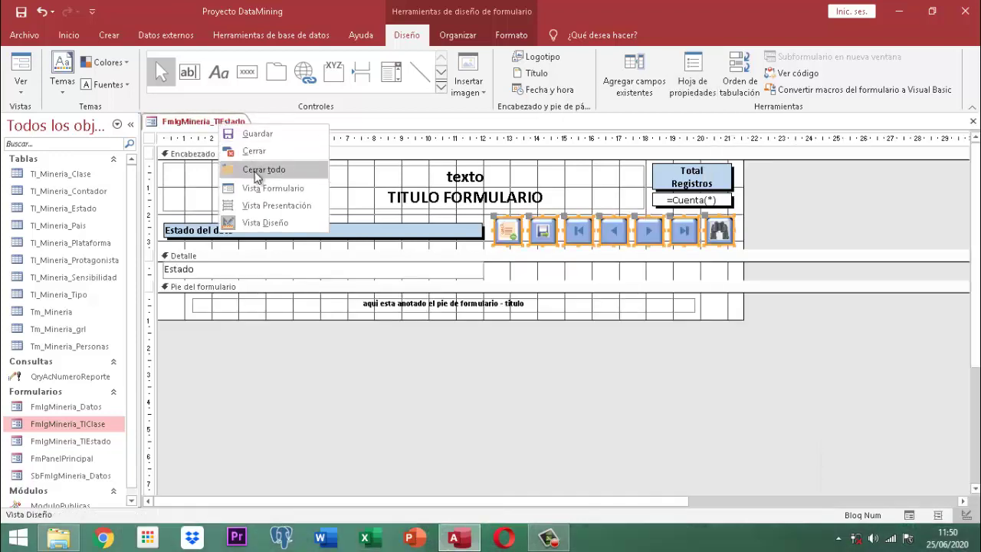
click(277, 188)
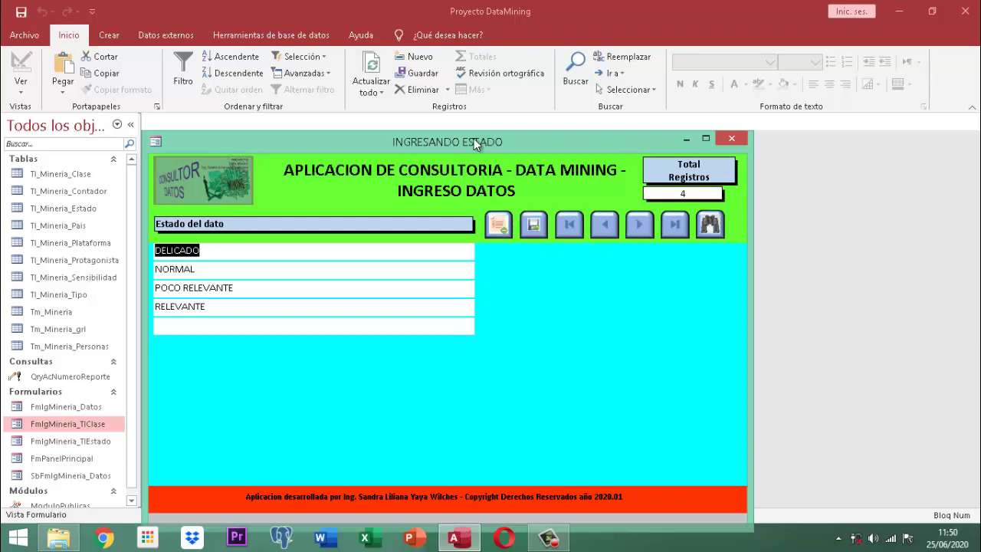
click(734, 138)
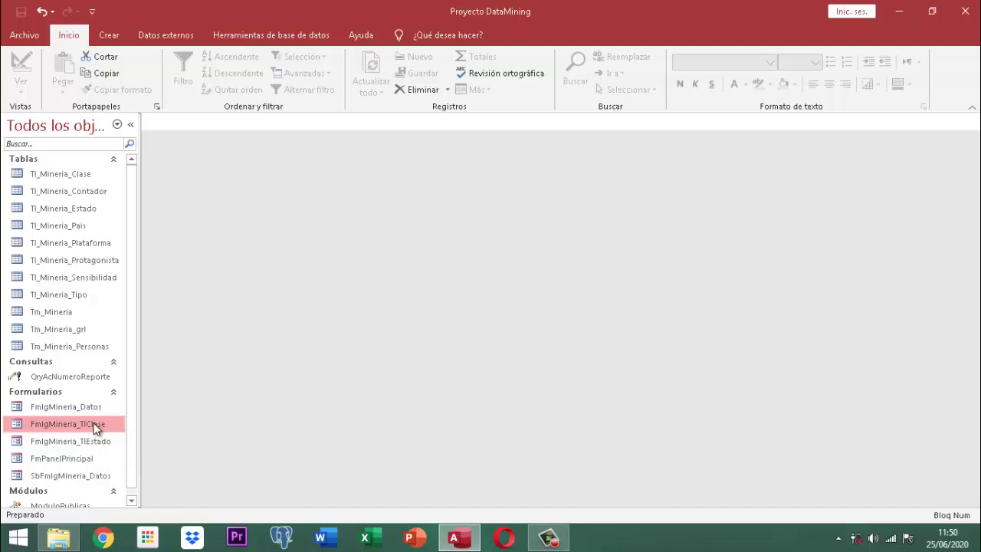
- Duplicate the FmIgMineria_TlClase form under the name FmIgMineria_TlPais
key(ctrl+c)
key(ctrl+v)
key(Home)
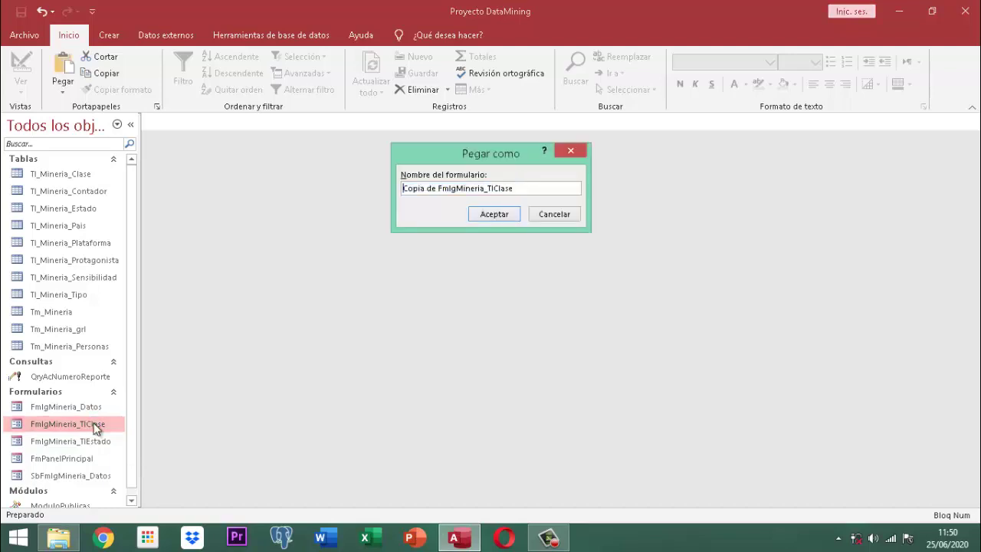
key(Delete)
key(Delete)
key(Delete)
key(Delete)
key(Delete)
key(Delete)
key(Delete)
key(Delete)
key(Delete)
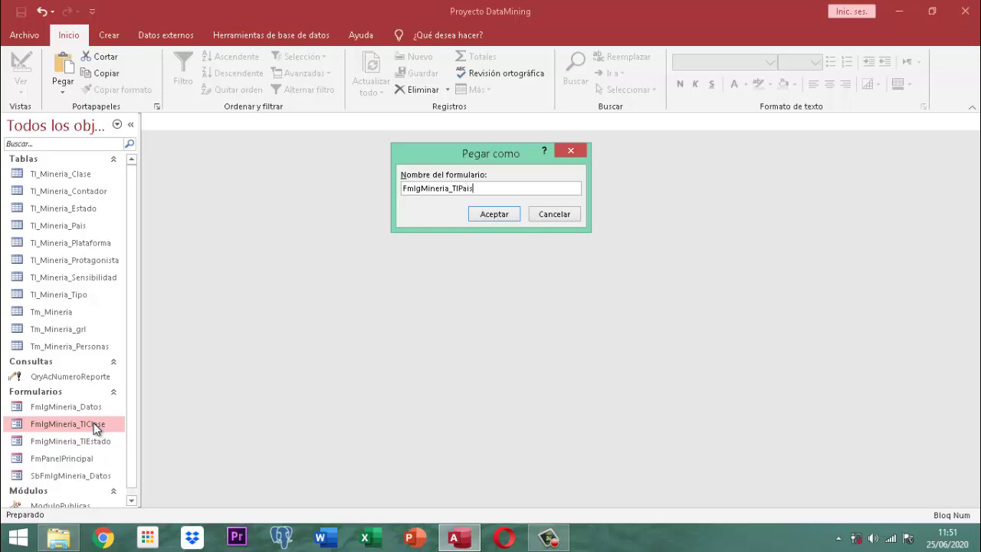
click(497, 214)
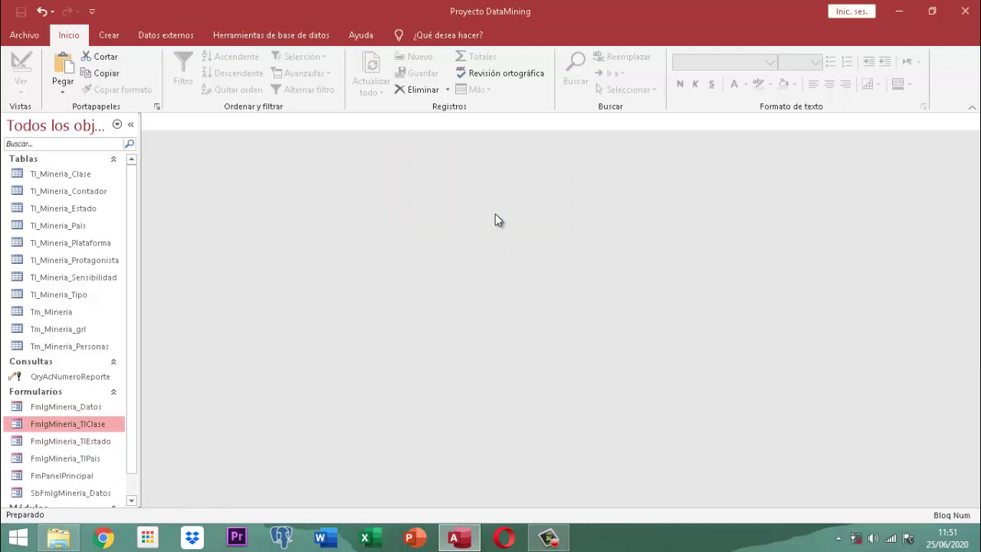
- Open the FmIgMineria_TlPais form in Design view and set its record source to the Tl_Mineria_Pais table
click(76, 458)
right_click(77, 459)
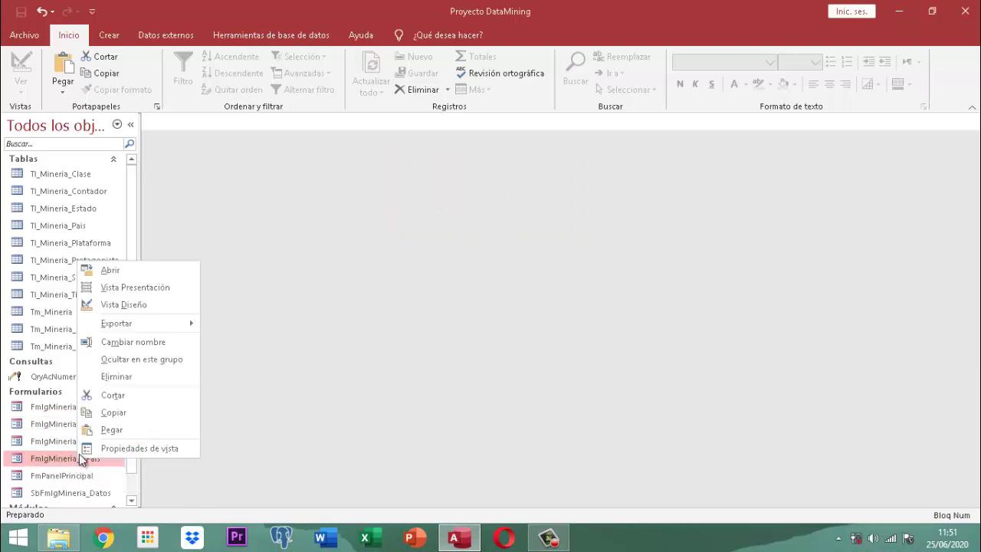
click(154, 304)
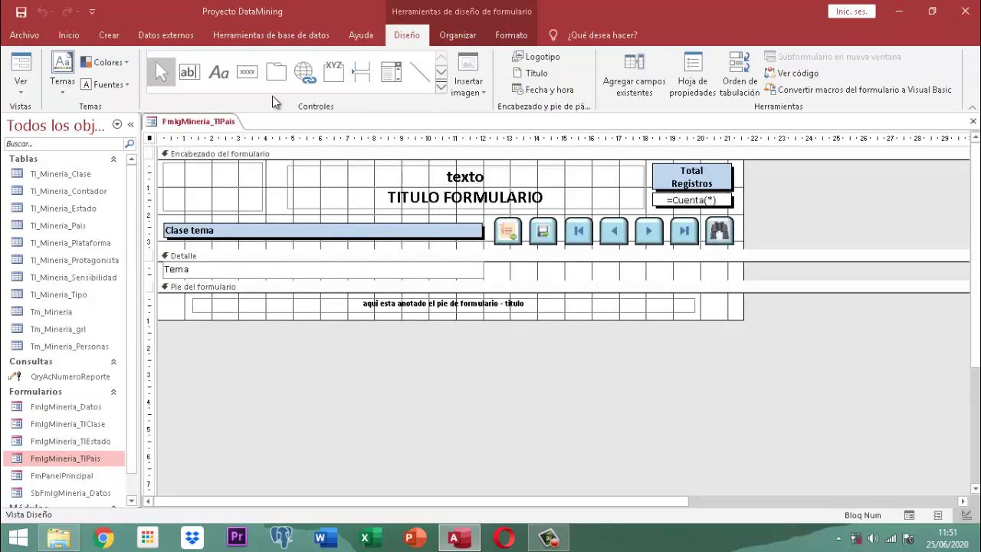
click(693, 78)
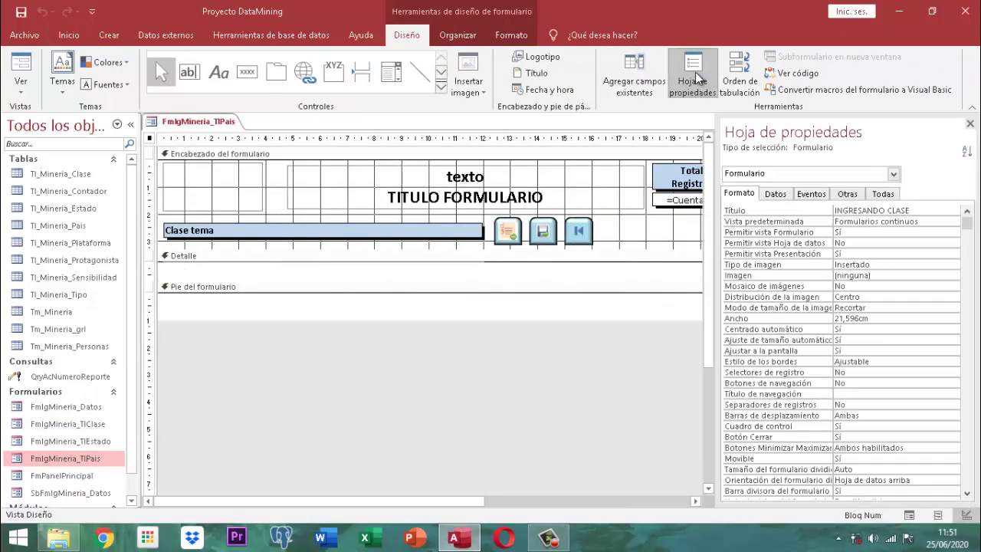
click(789, 195)
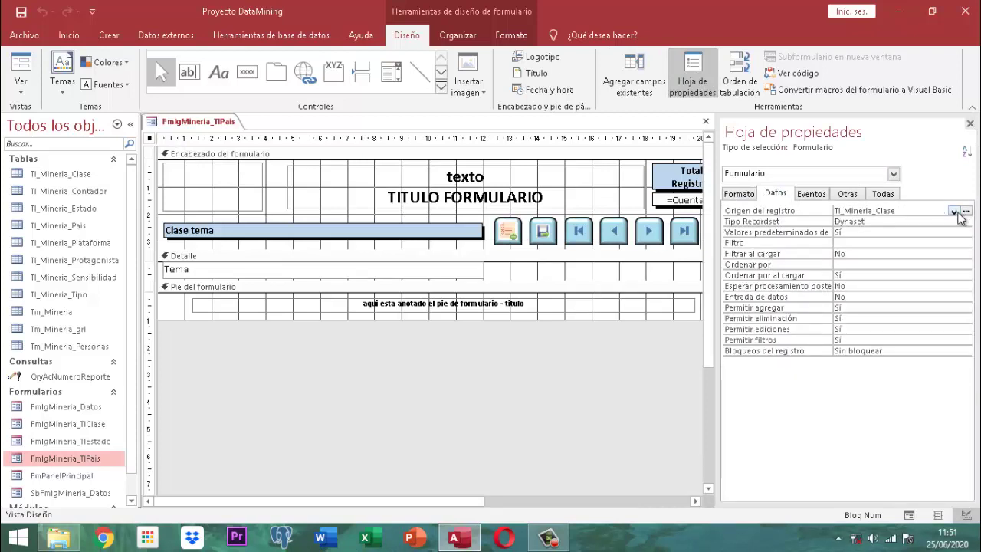
click(954, 212)
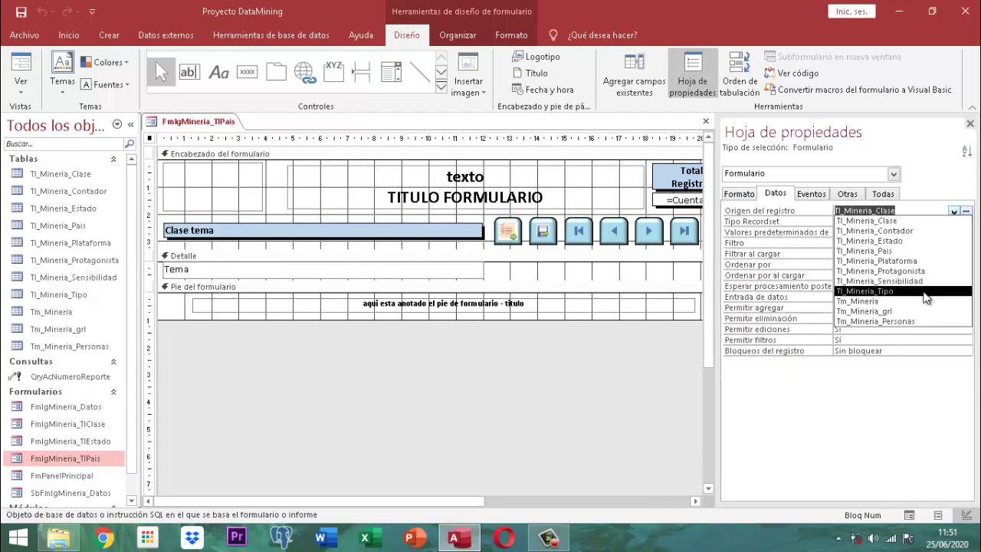
click(882, 252)
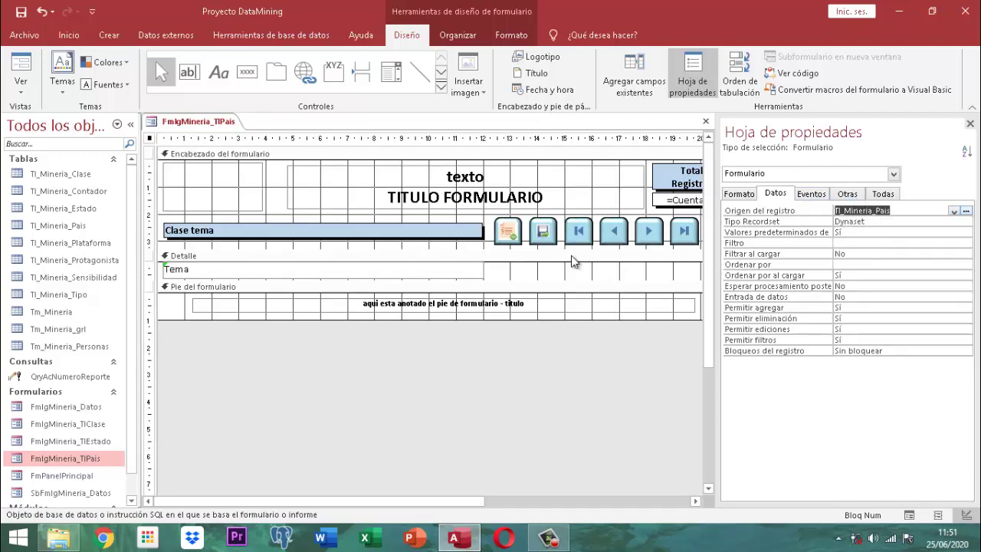
- Bind the Tema text box in the detail section to the Nombre Pais field and rename the control NombrePais
click(401, 269)
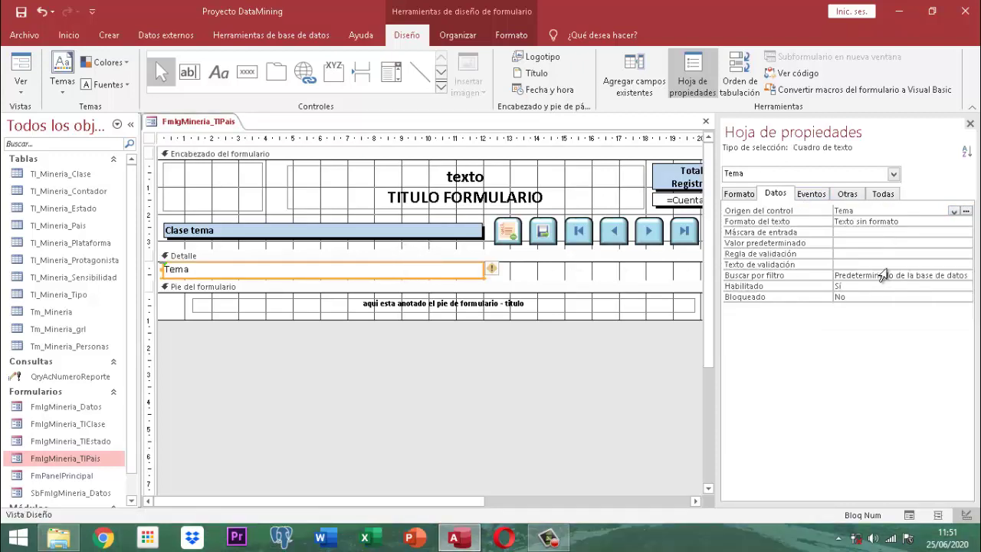
click(954, 211)
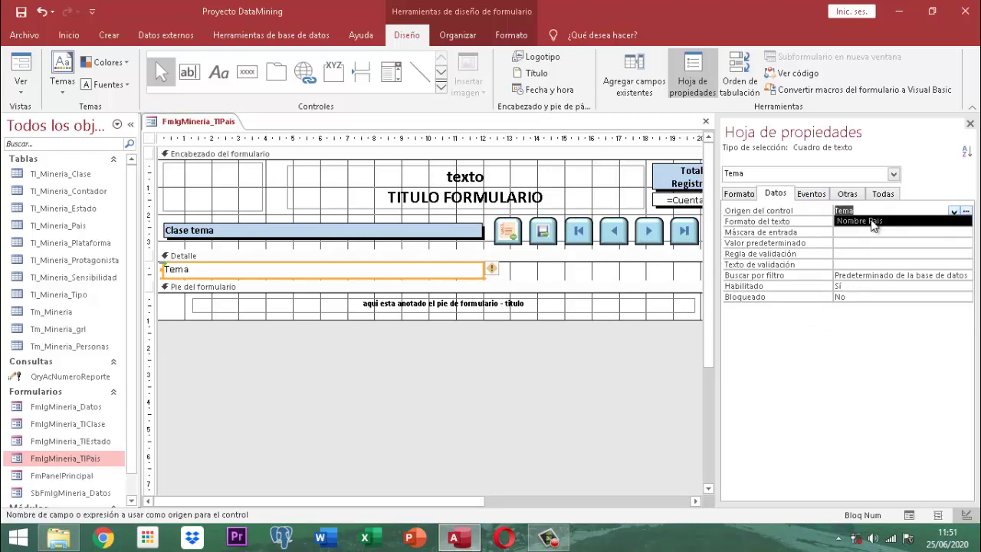
click(870, 222)
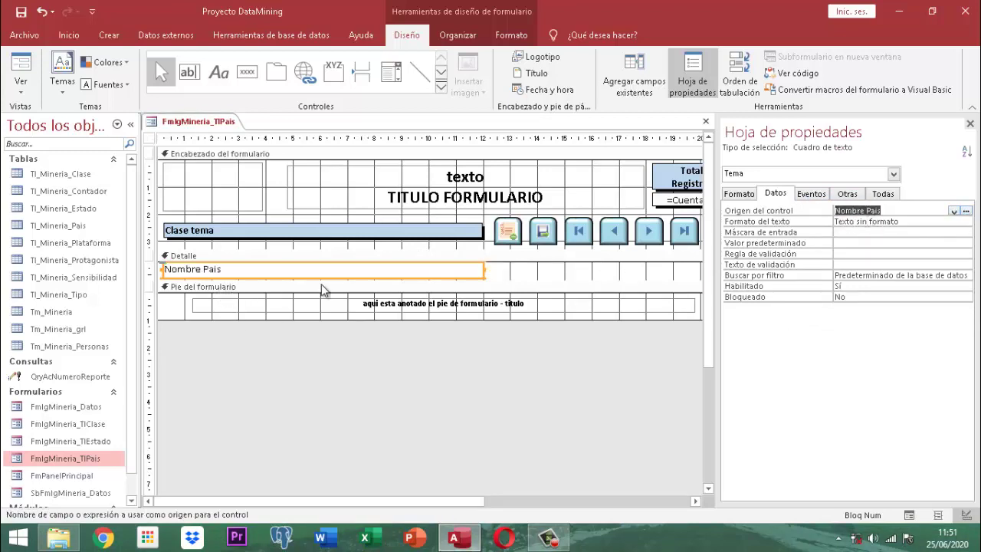
click(849, 193)
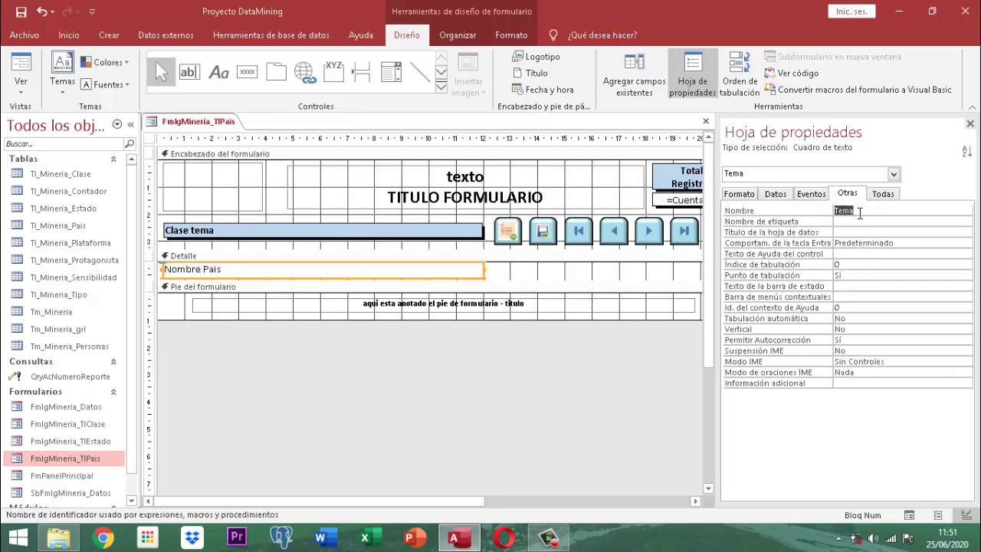
text(NombrePais)
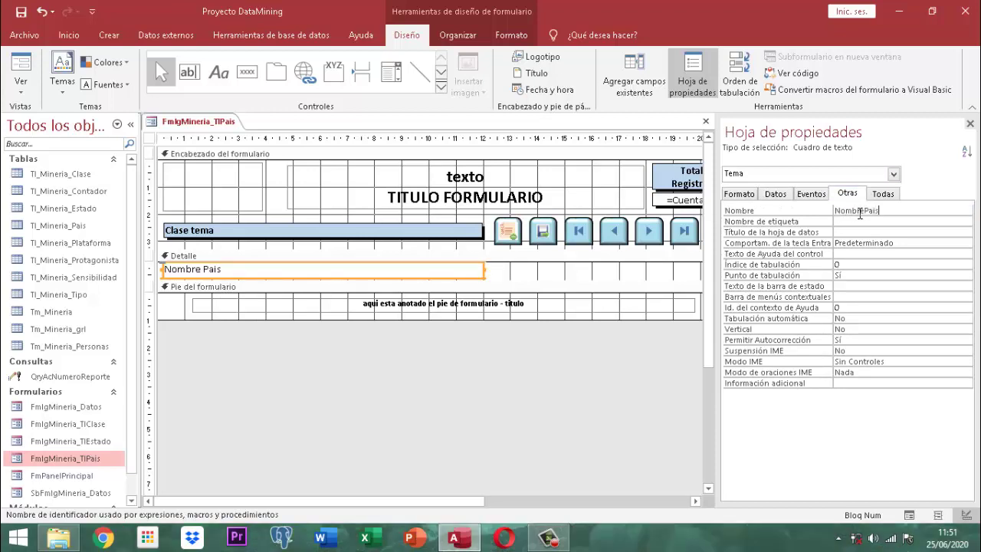
click(775, 194)
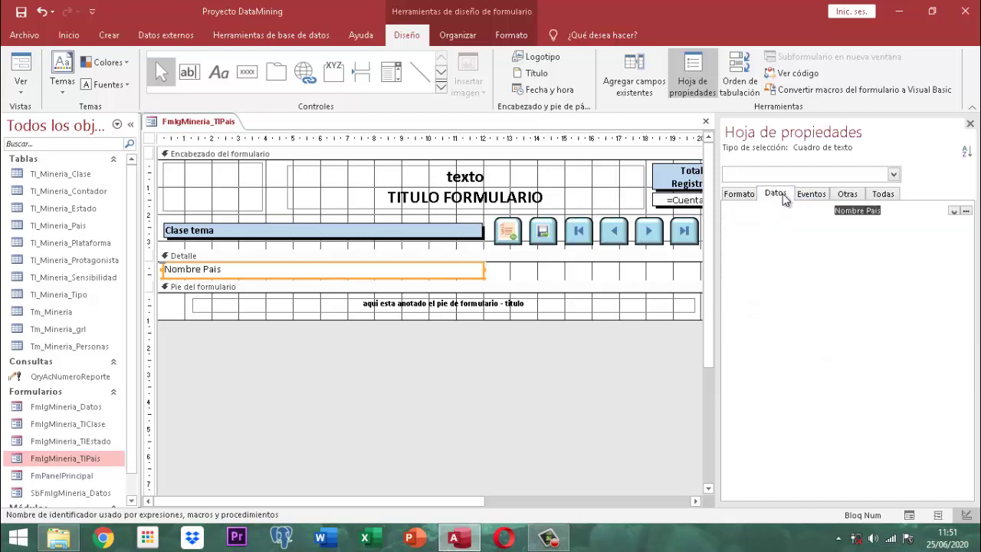
click(510, 272)
click(389, 274)
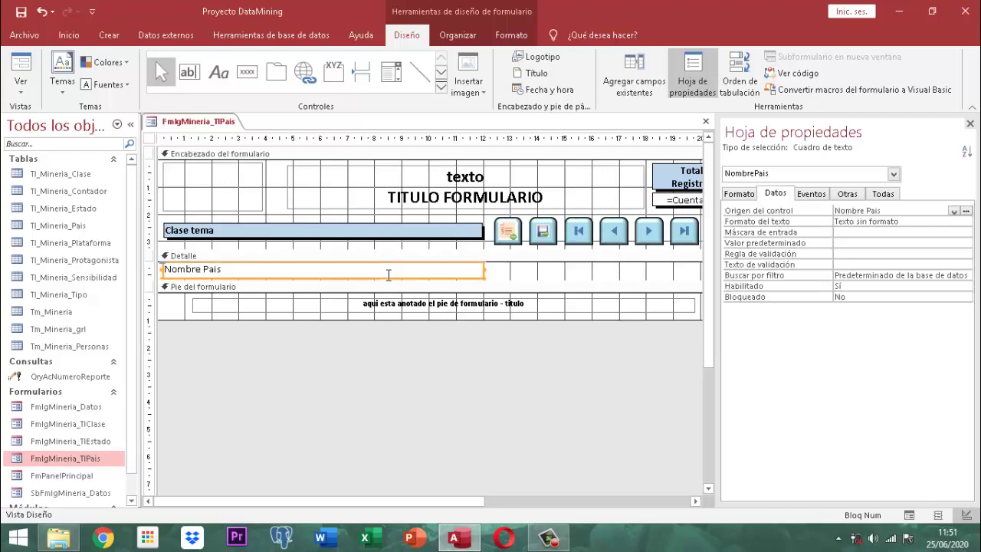
- Change the caption of the Clase tema label in the form header to Nombre Pais
click(372, 233)
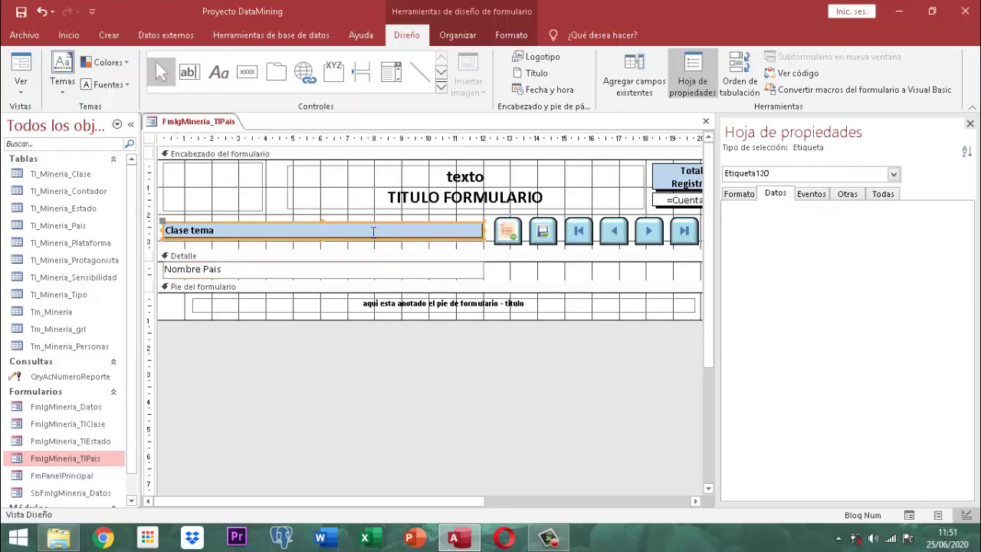
click(841, 195)
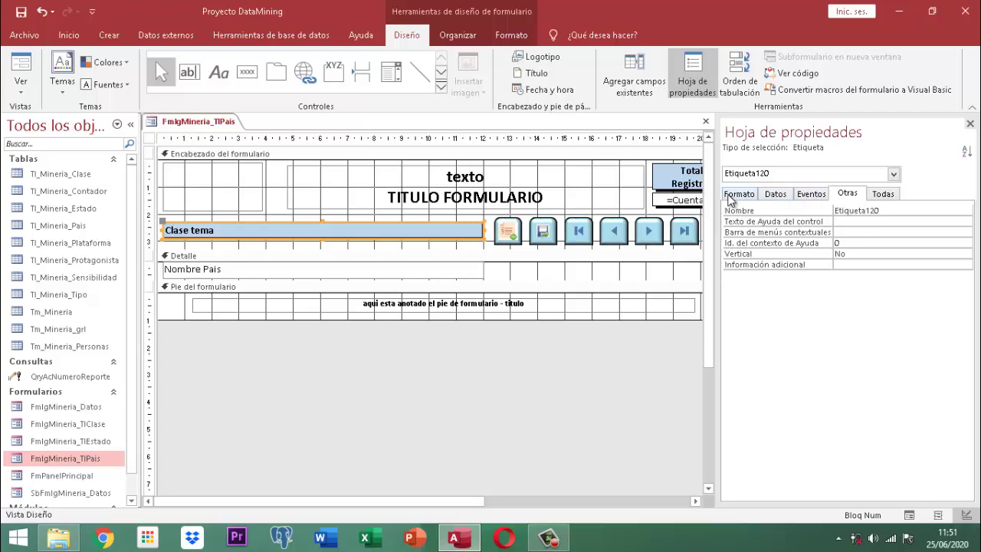
click(732, 196)
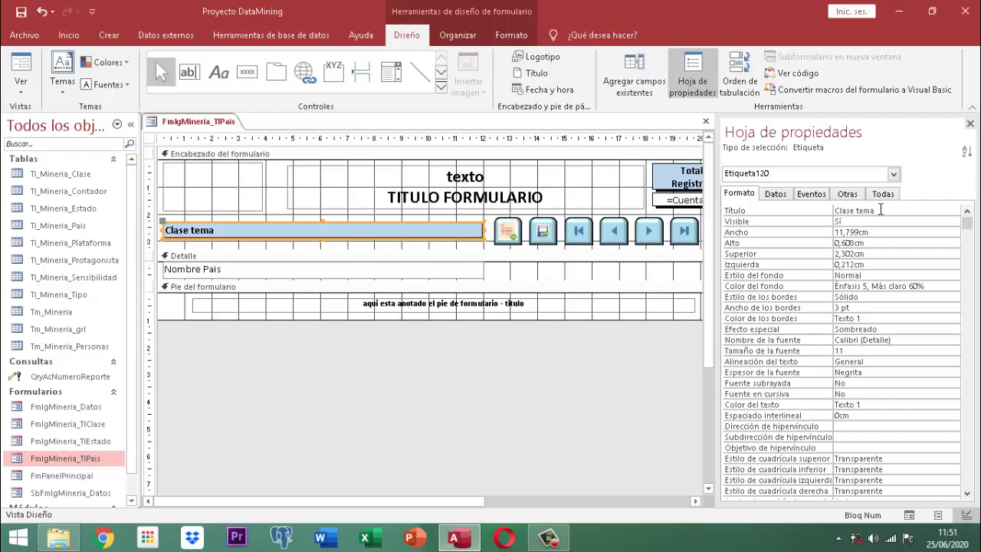
drag(881, 210, 824, 218)
text(Nombre Pais)
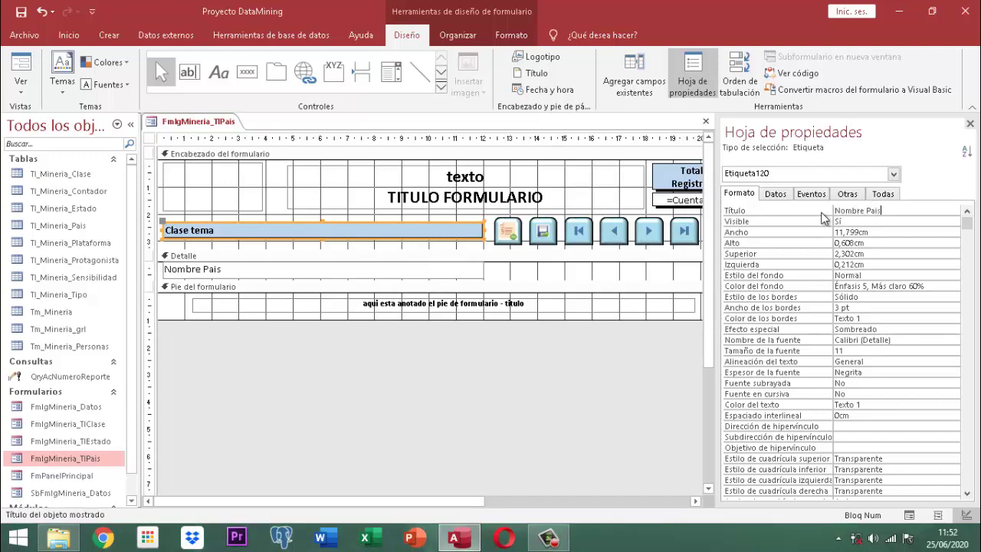
click(971, 124)
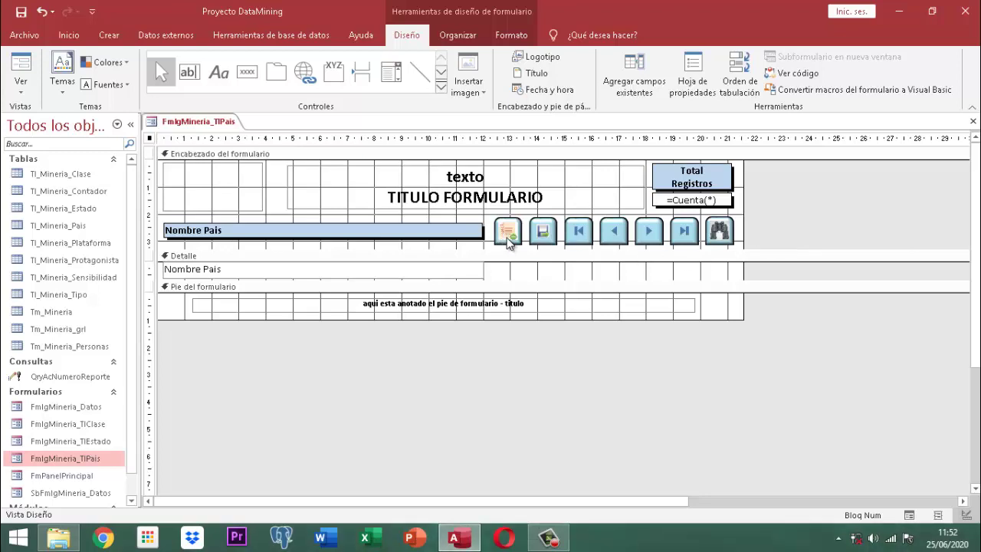
- Examine the embedded macro that runs when the save-record button is clicked and close it without changes
click(549, 234)
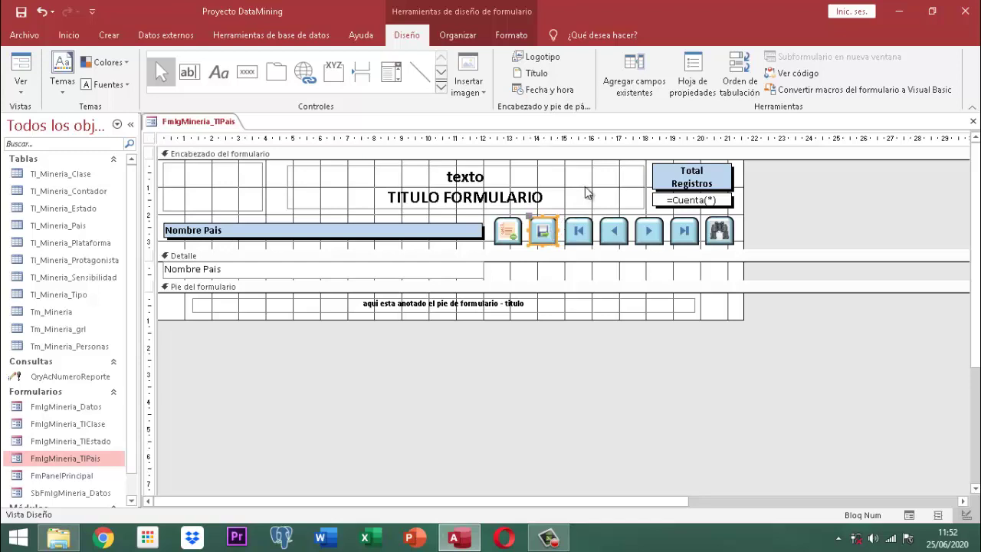
click(684, 80)
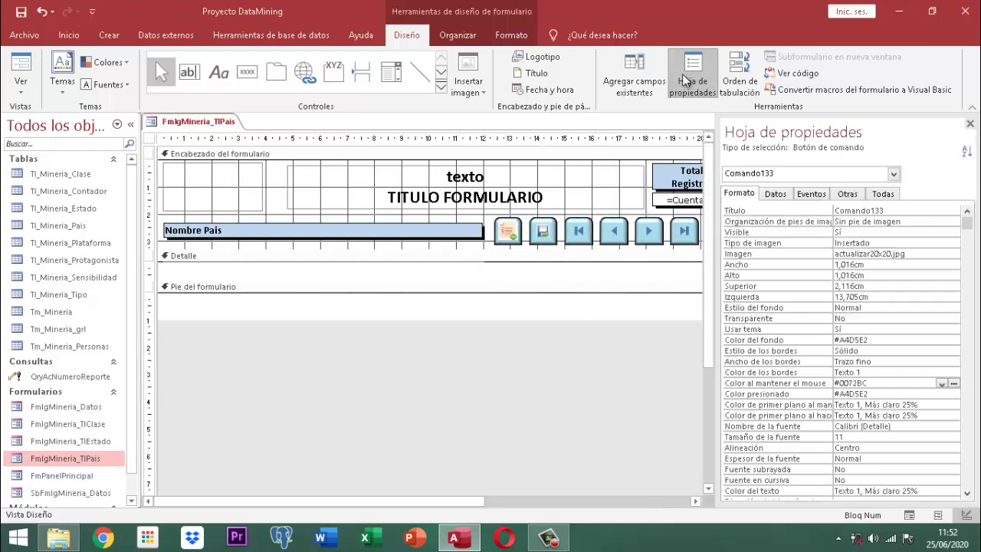
click(810, 194)
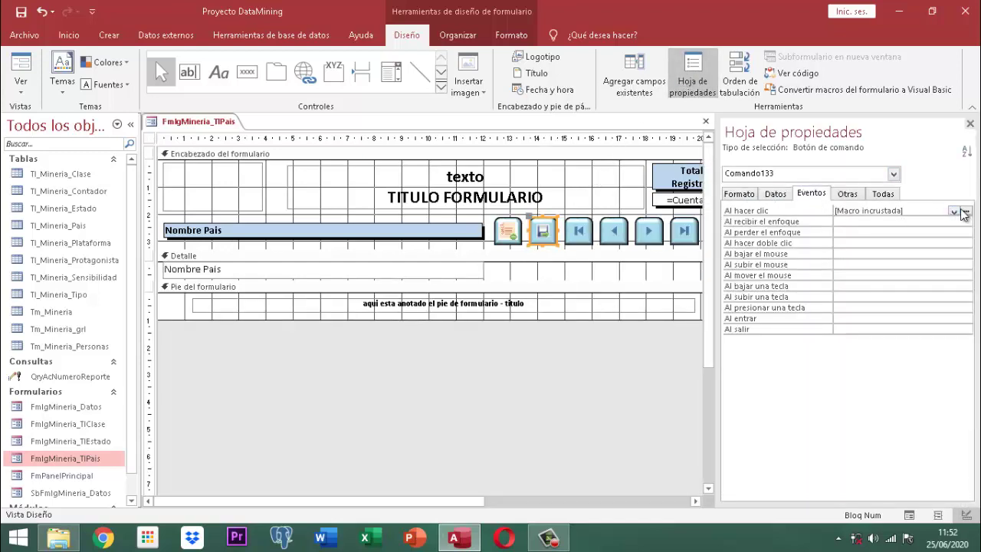
click(965, 211)
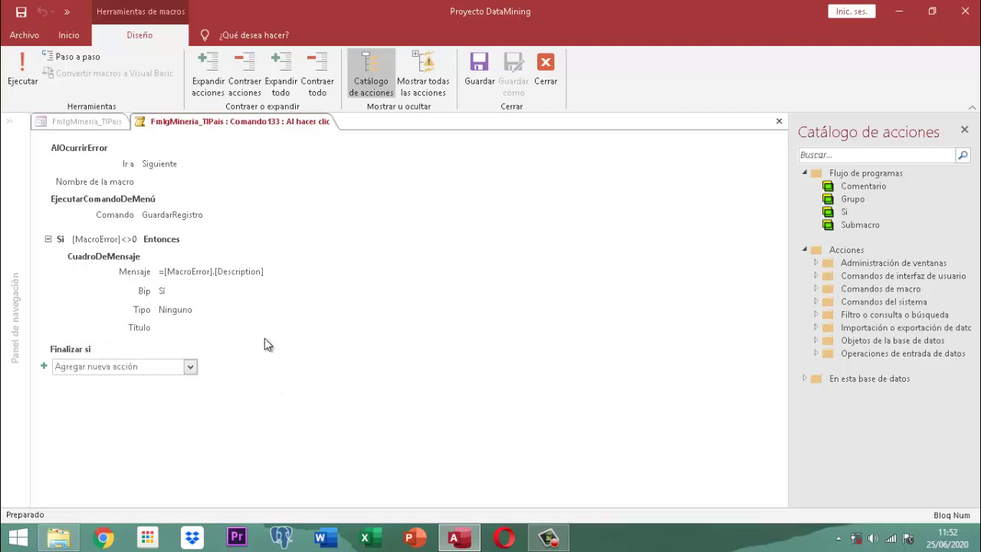
click(964, 131)
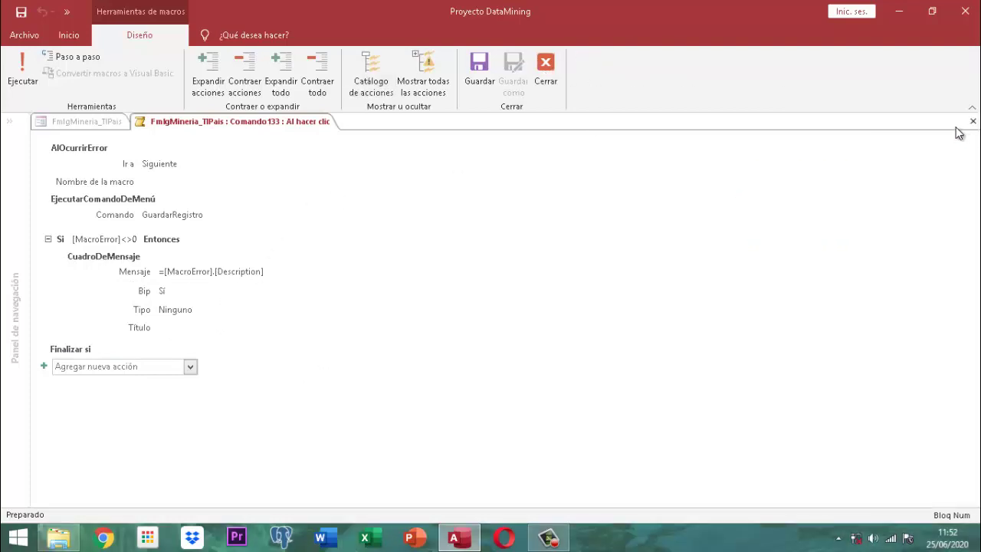
click(542, 77)
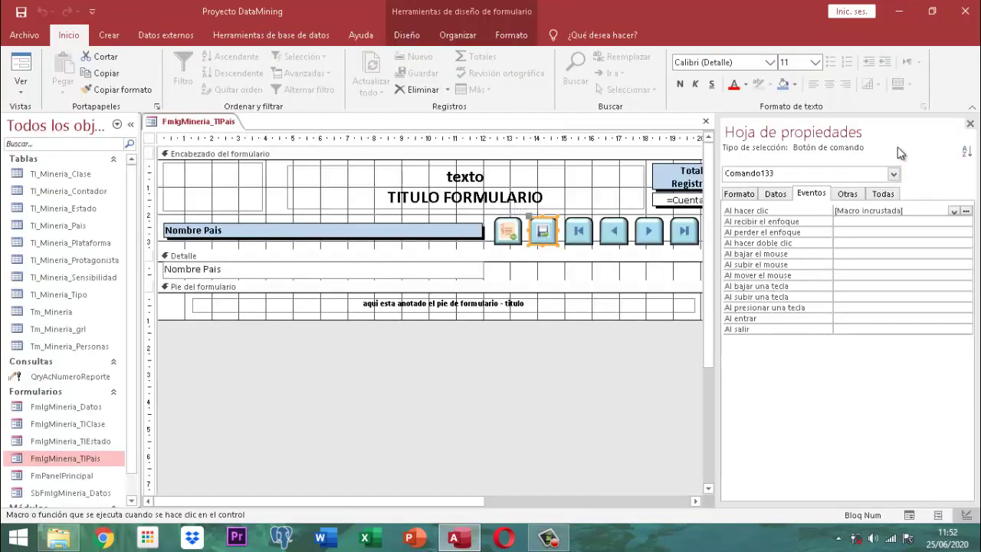
click(970, 123)
click(820, 223)
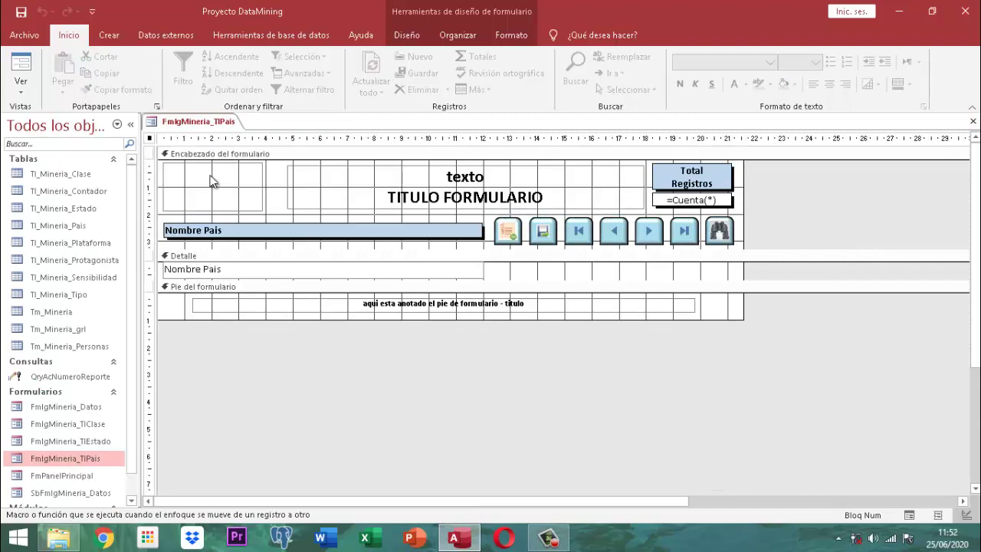
- Save the FmIgMineria_TlPais form, test its save-record button in Form view and close the form
right_click(217, 128)
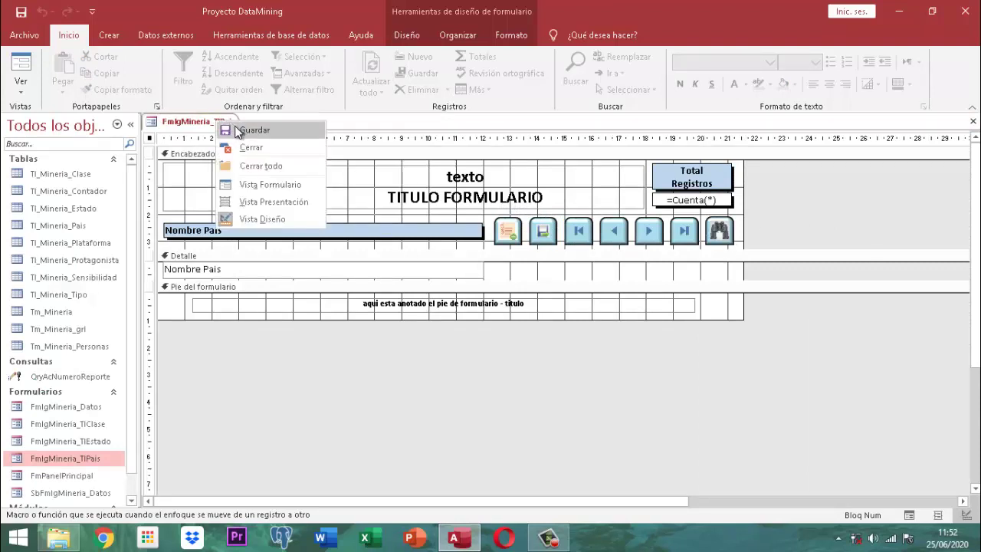
click(216, 125)
right_click(217, 127)
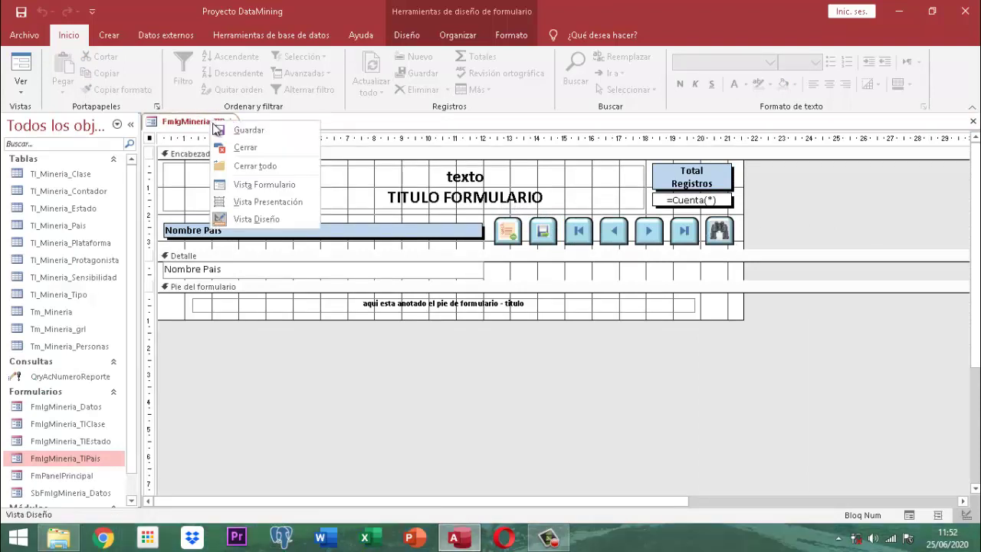
click(258, 183)
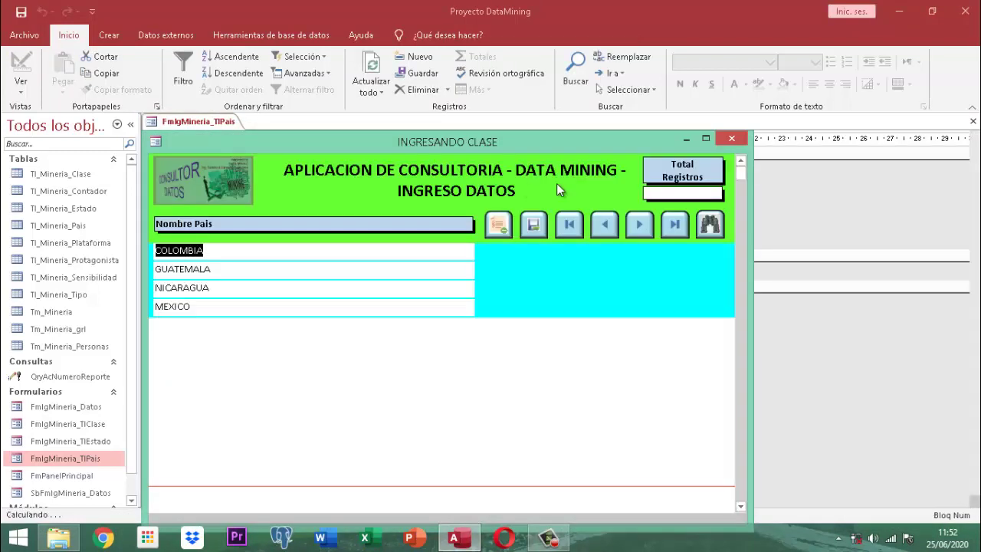
click(538, 232)
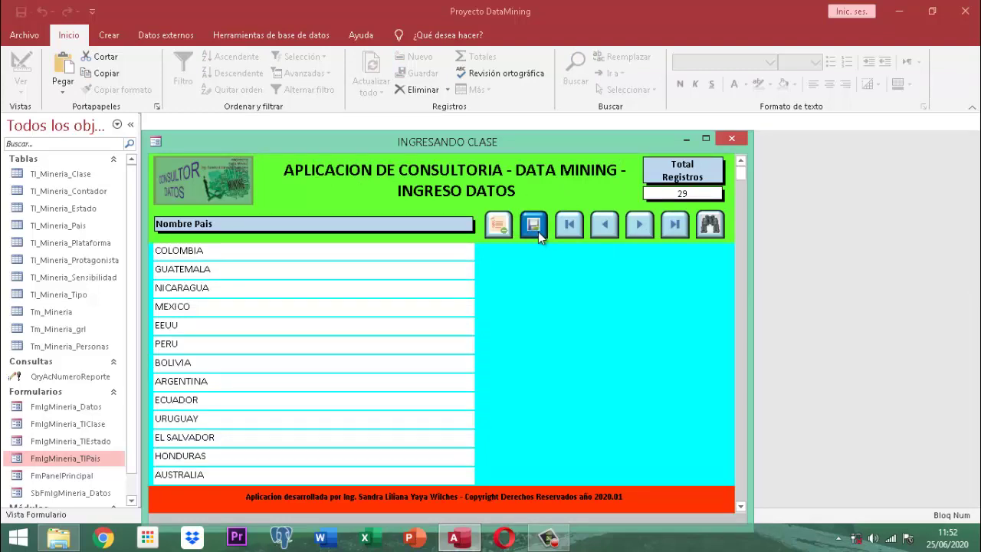
click(534, 229)
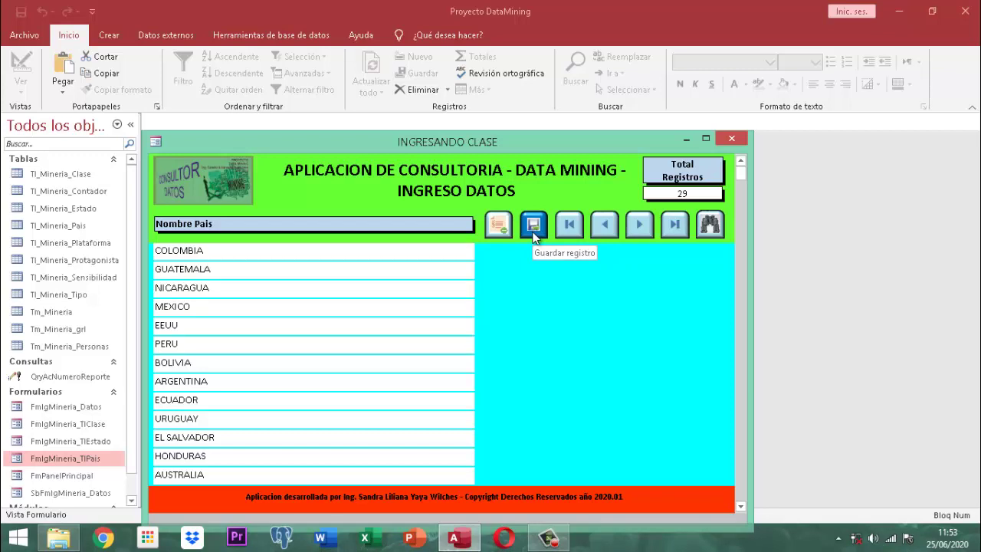
right_click(457, 141)
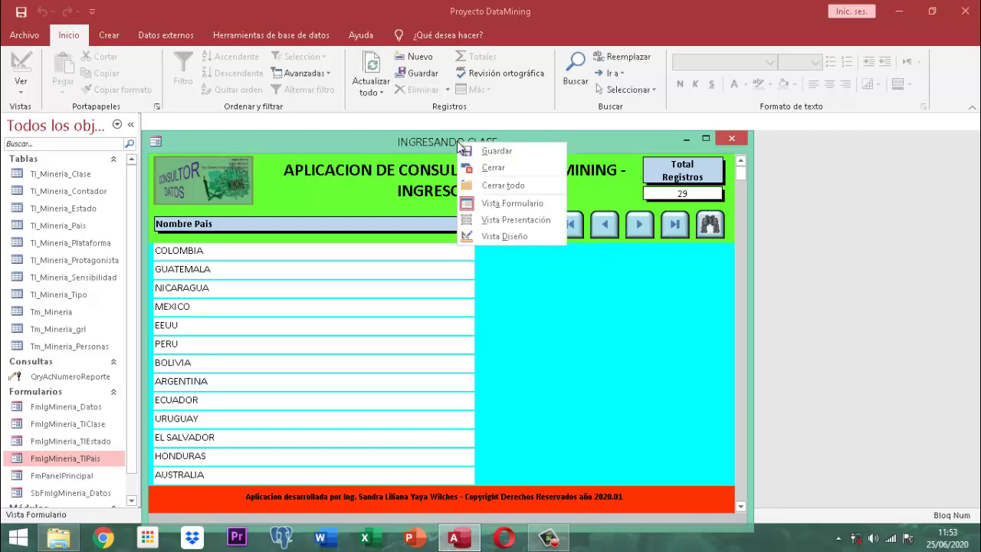
click(489, 168)
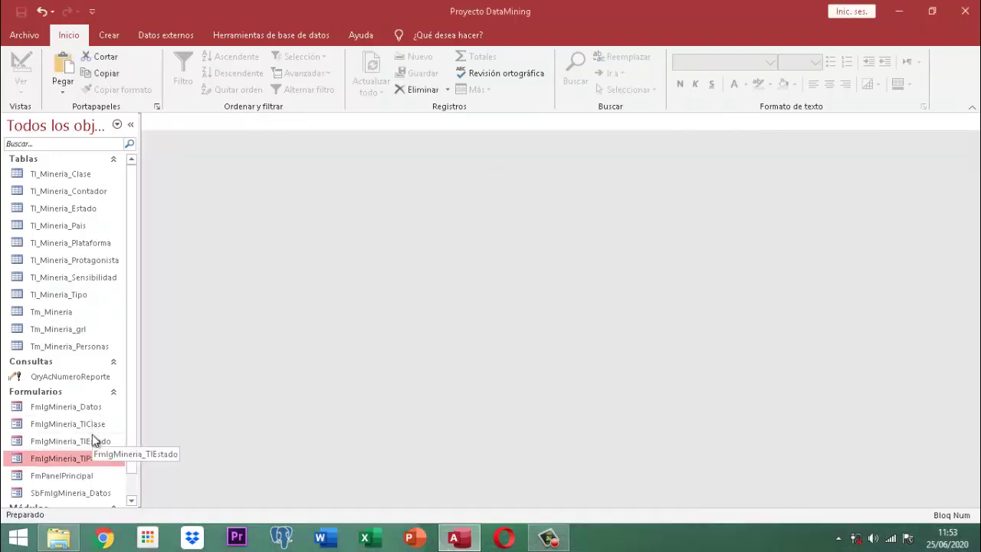
- Open the FmIgMineria_TlEstado form, test its save-record button for comparison and close the form
double_click(92, 435)
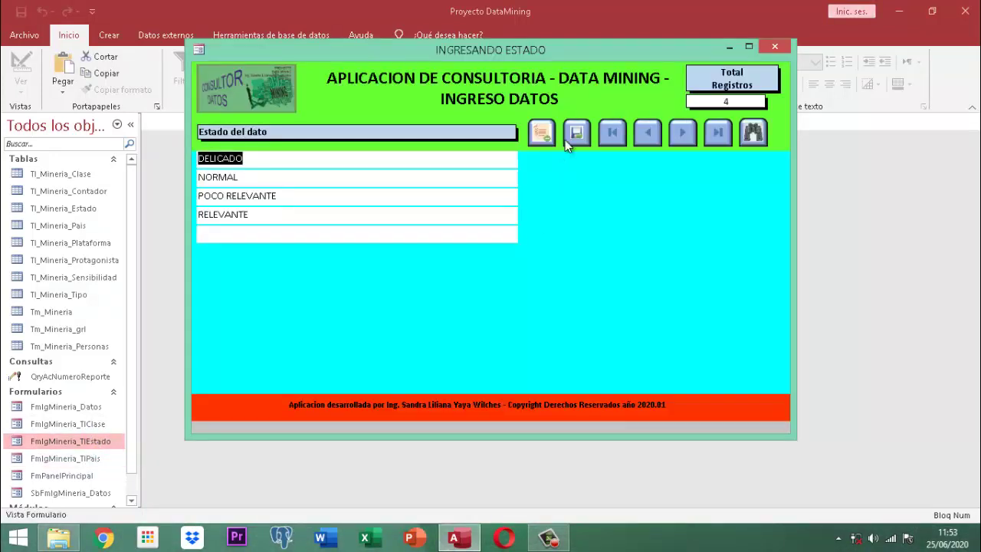
click(577, 133)
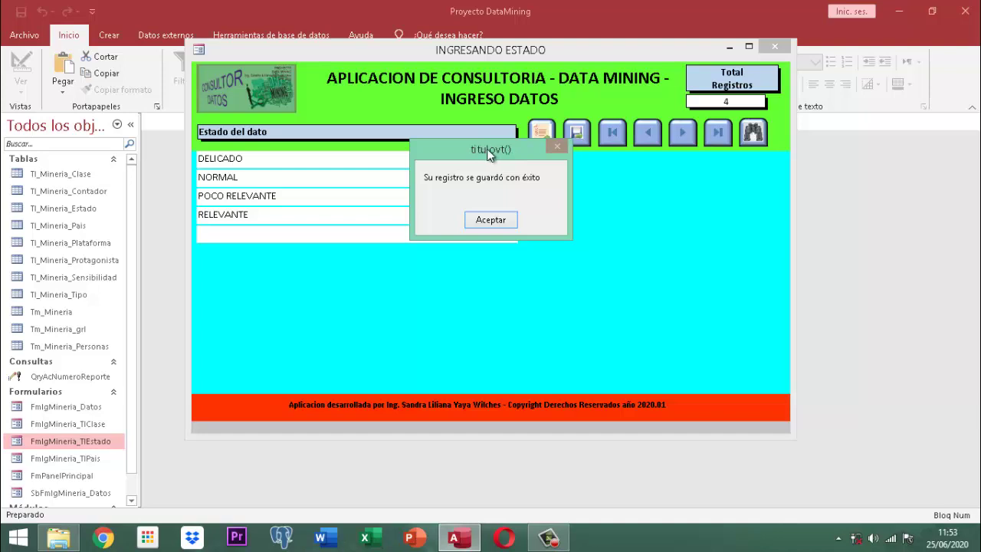
click(491, 219)
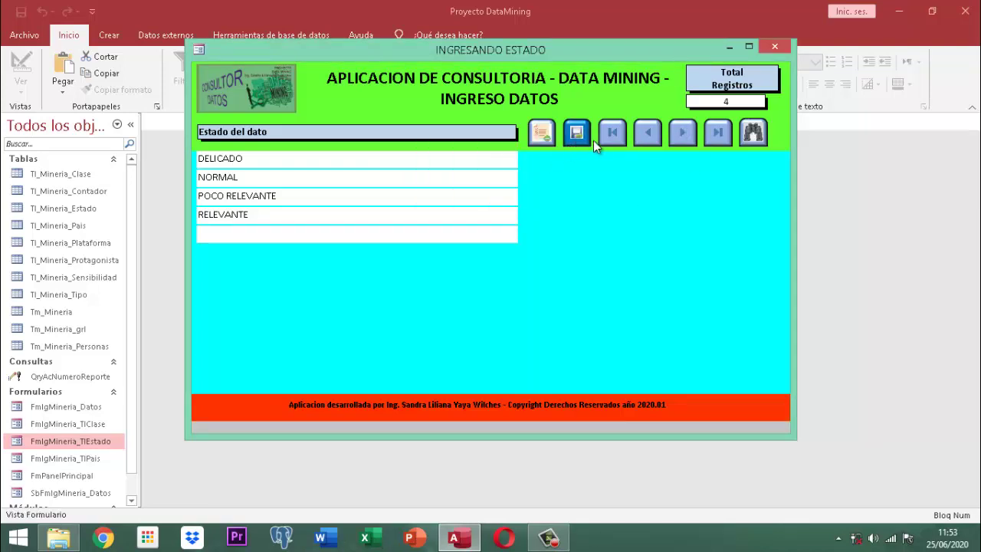
right_click(563, 49)
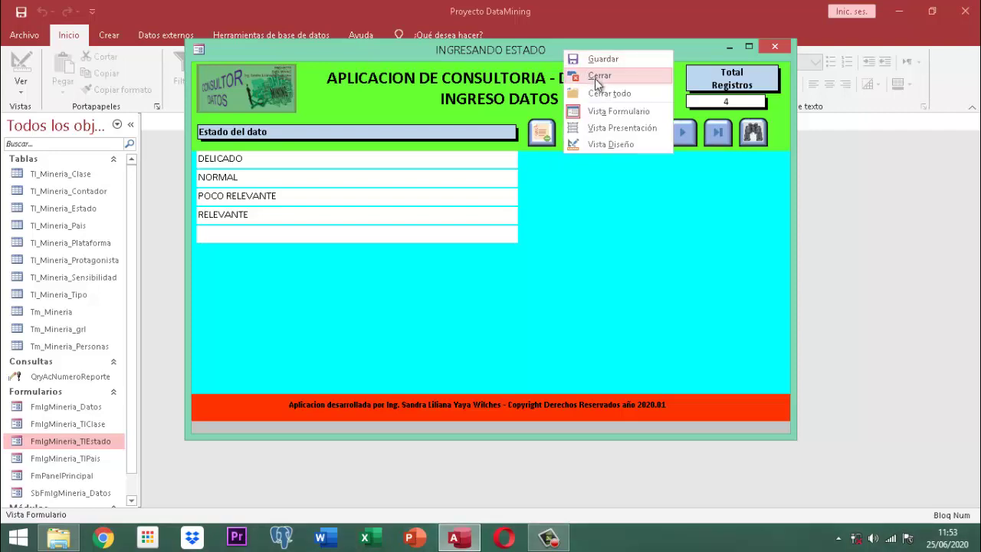
click(596, 77)
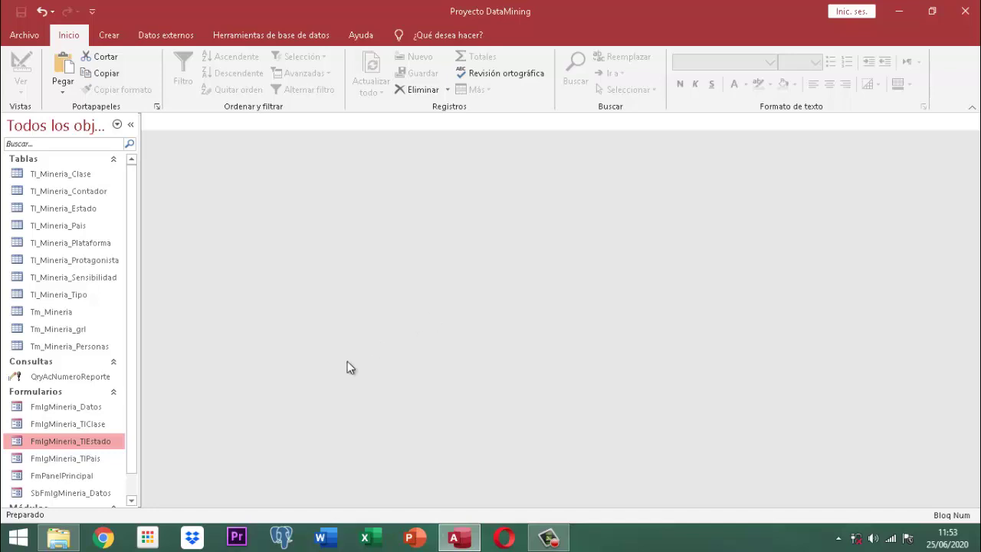
- Reopen FmIgMineria_TlPais in Design view and set the form's title to INGRESANDO PAIS
right_click(88, 460)
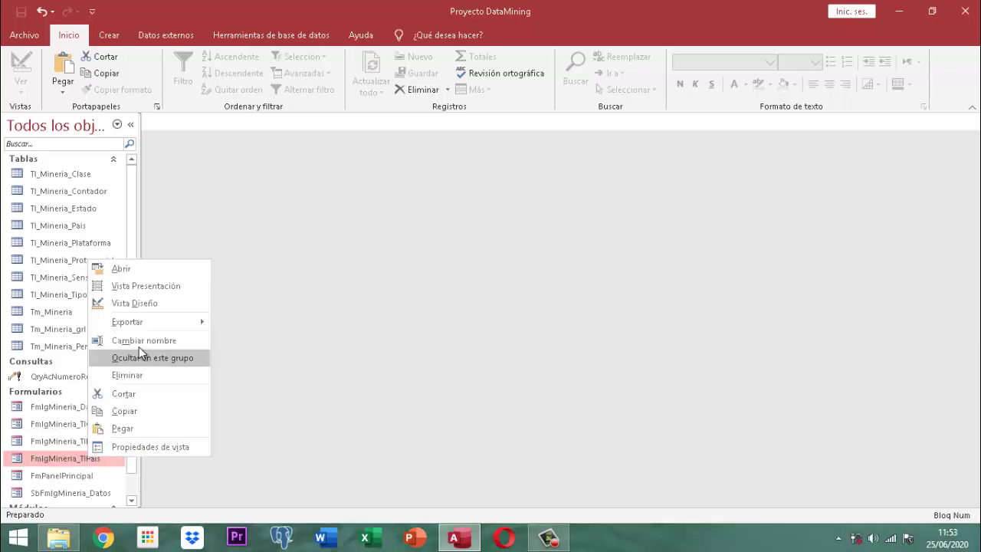
click(150, 304)
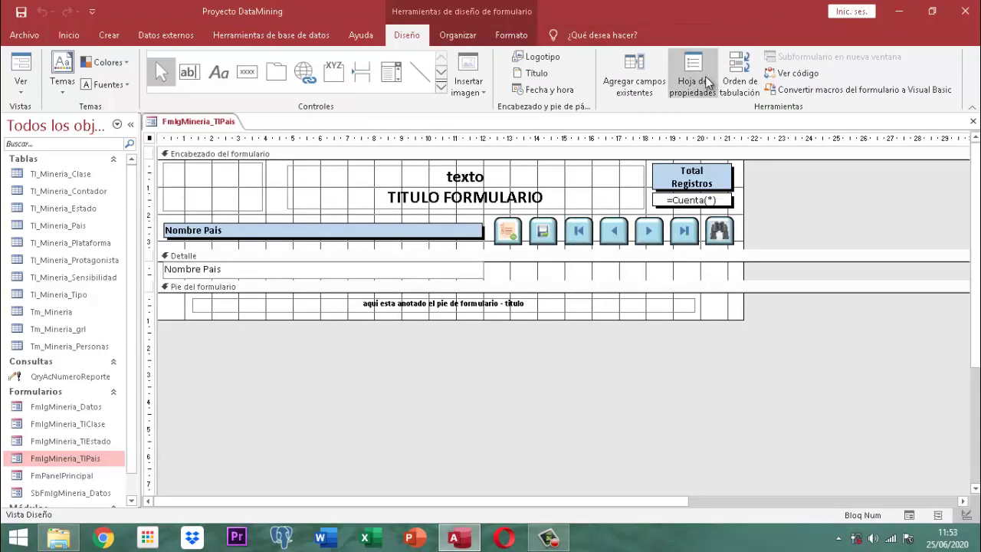
click(705, 76)
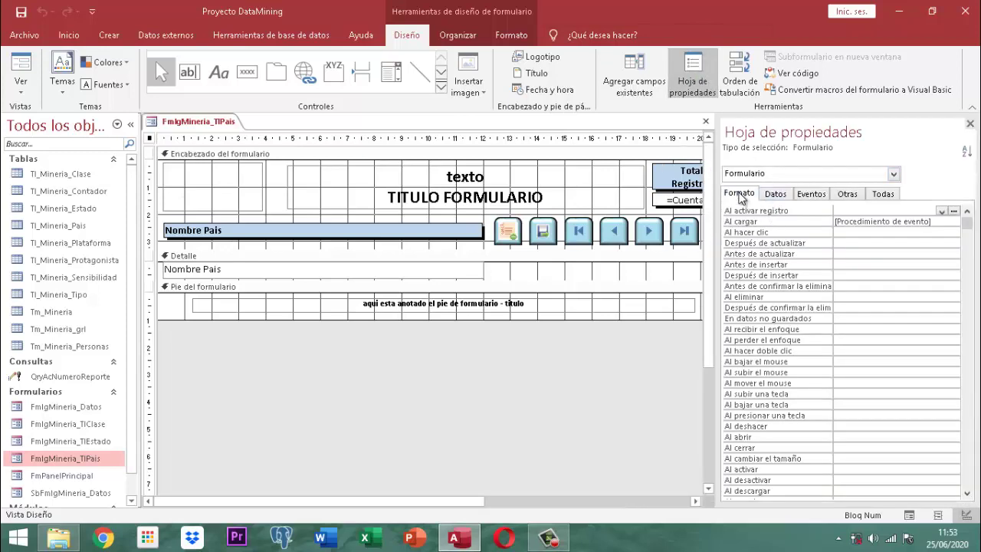
click(935, 207)
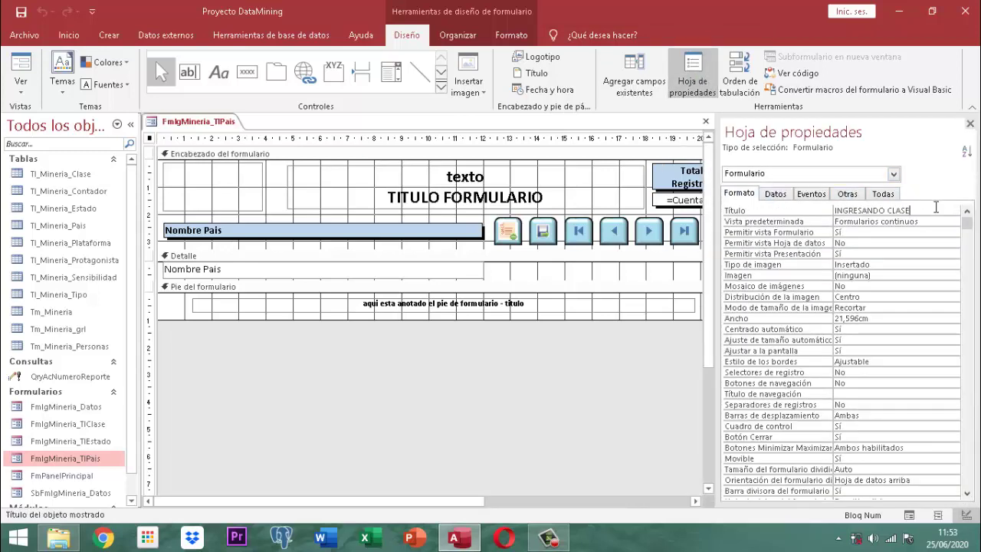
key(BackSpace)
key(BackSpace)
key(BackSpace)
key(BackSpace)
key(BackSpace)
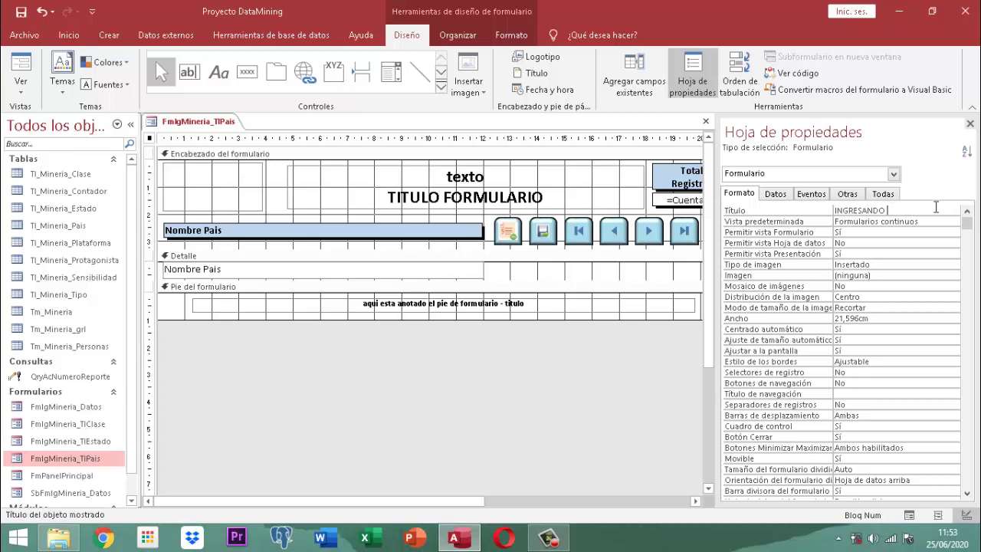
key(Caps_Lock)
text(PAIS)
click(969, 123)
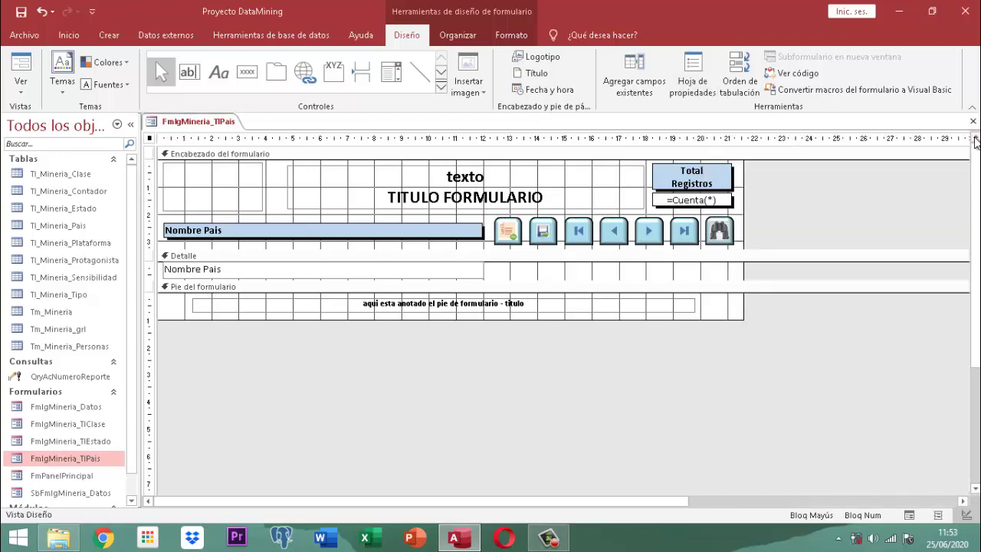
- Open the save-record button's embedded click macro and set its error message box type to Información
click(543, 234)
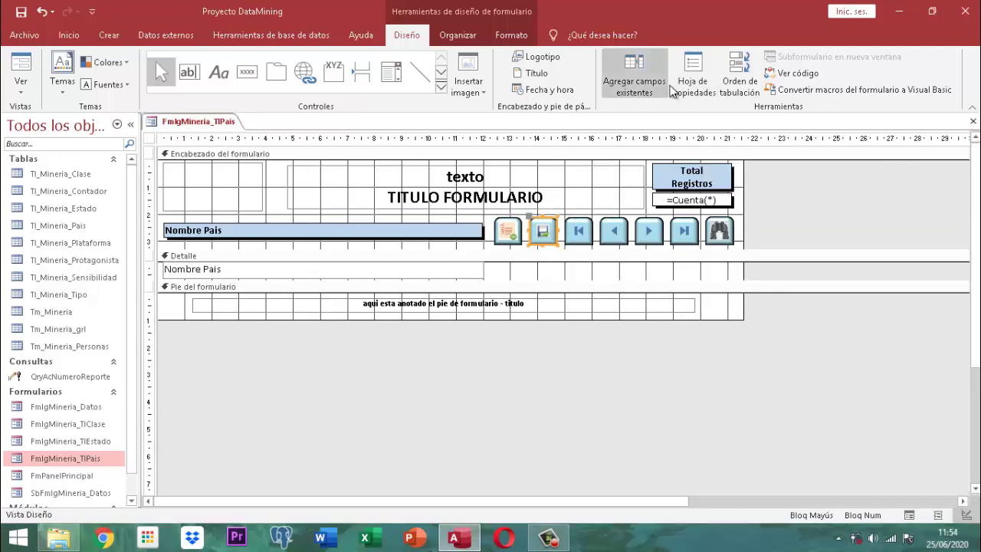
click(692, 76)
click(811, 194)
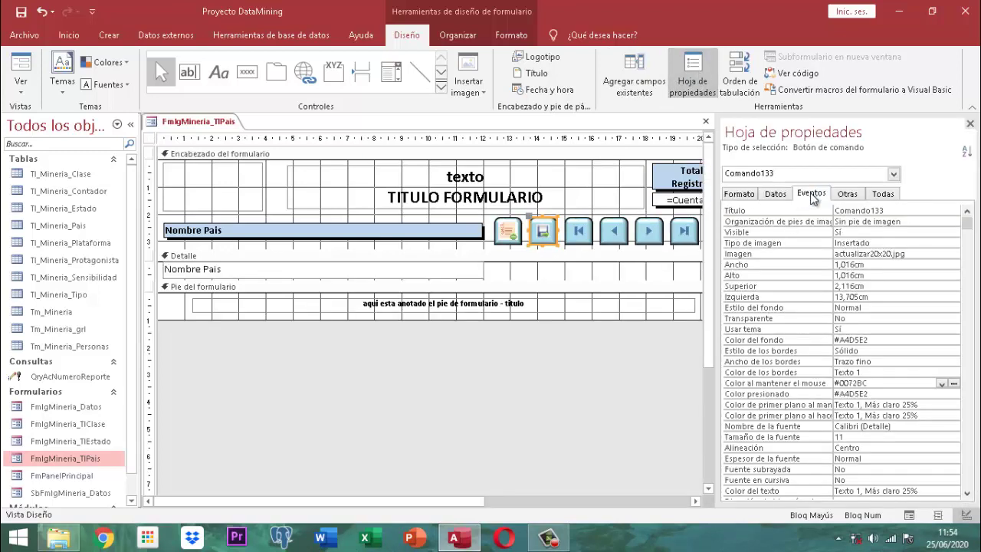
click(966, 212)
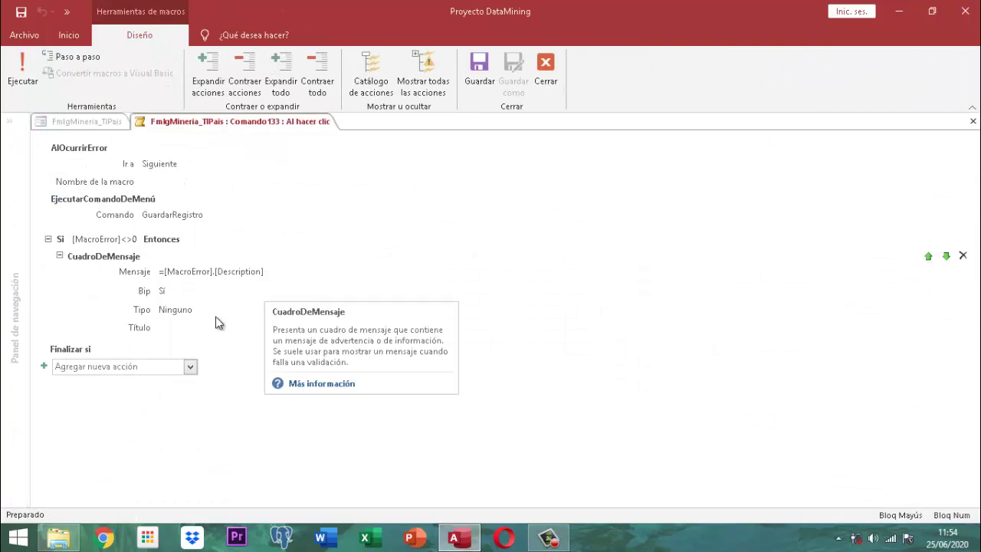
click(173, 312)
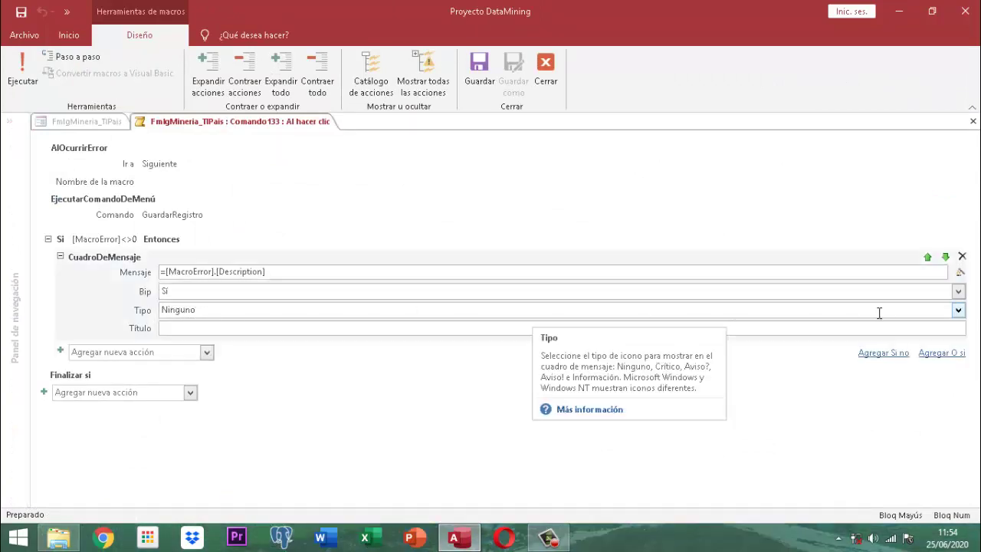
click(958, 310)
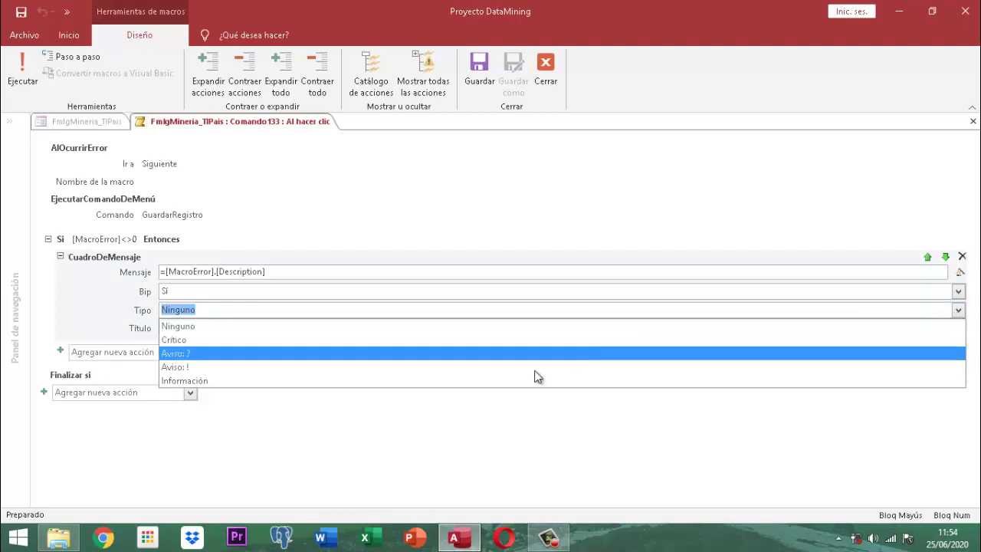
click(192, 377)
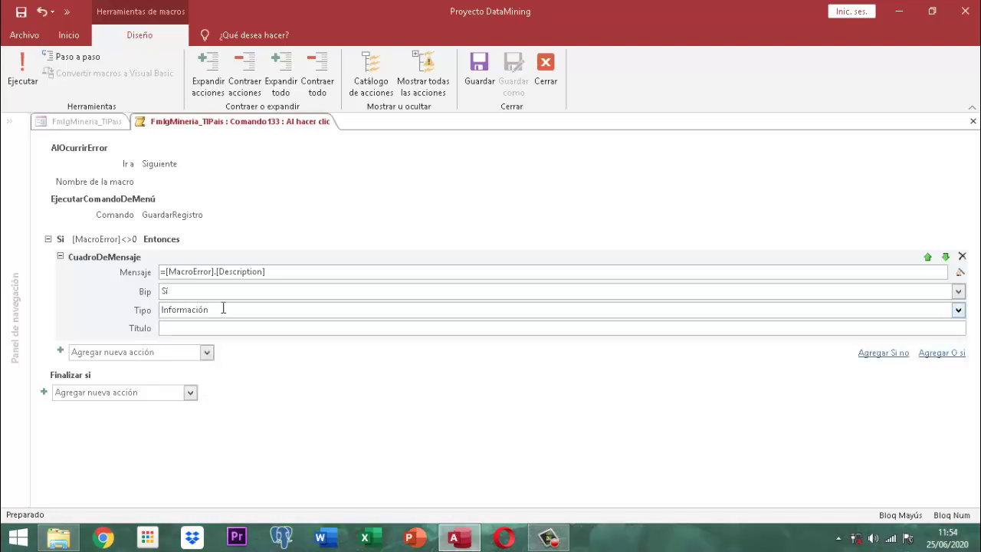
- Try to append titulovt() after Información in the error message box's type
text(,)
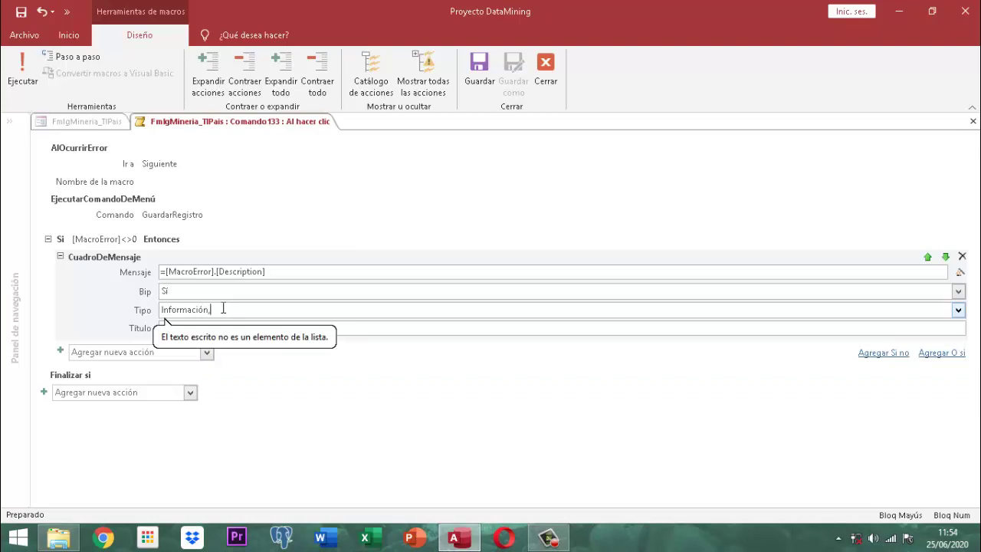
text(ERR)
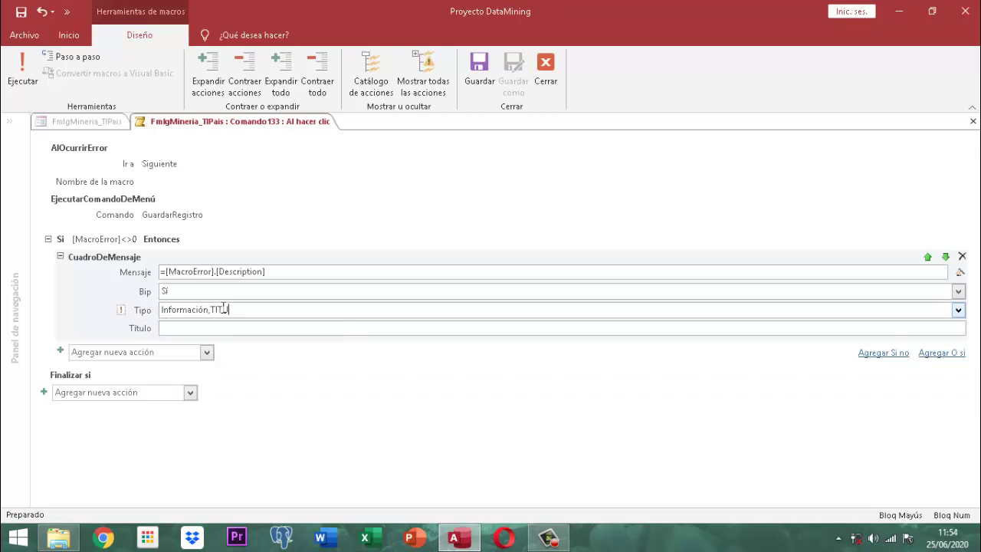
key(BackSpace)
key(BackSpace)
key(BackSpace)
key(Caps_Lock)
text(titulovt())
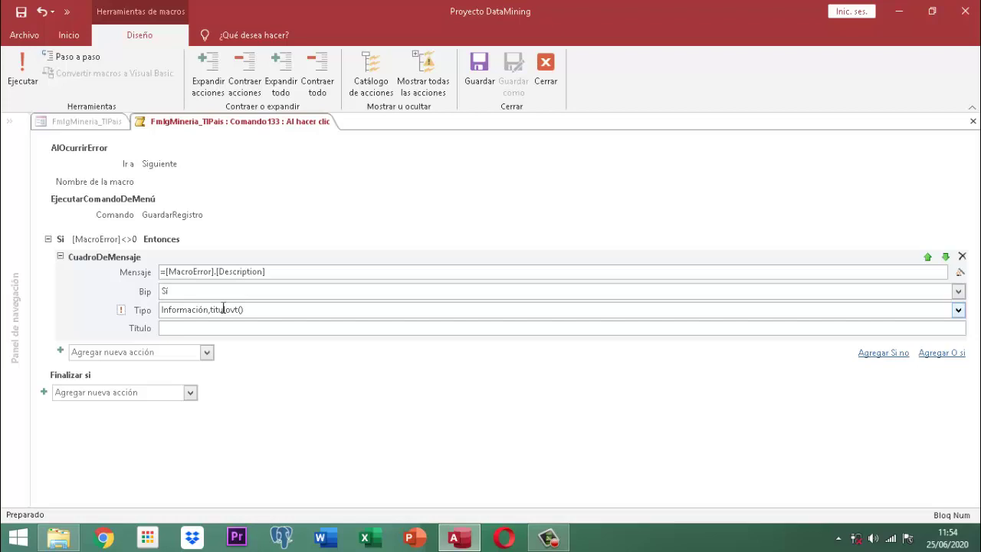
key(Tab)
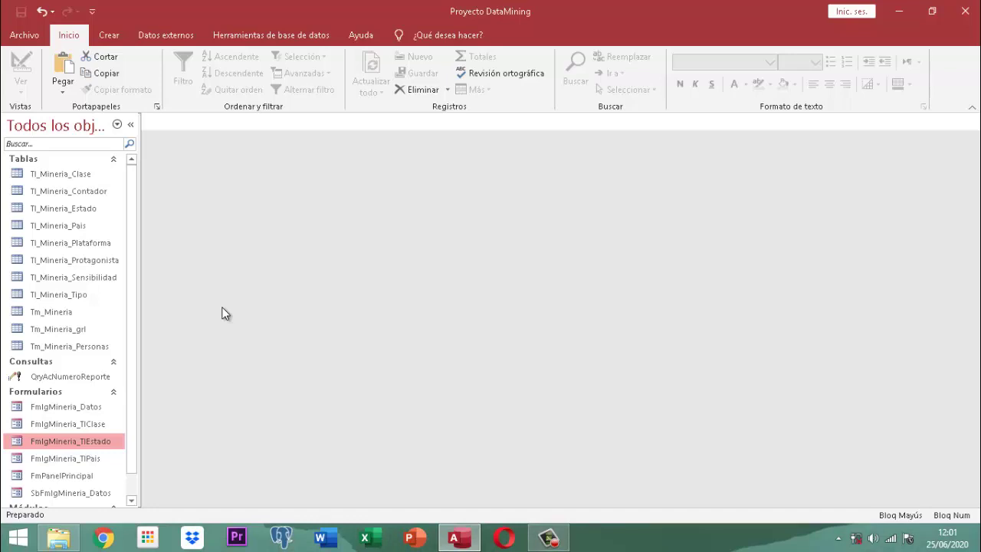
- Open the FmIgMineria_TlEstado form in Design view and open its save-record button's embedded click macro
right_click(101, 445)
click(156, 291)
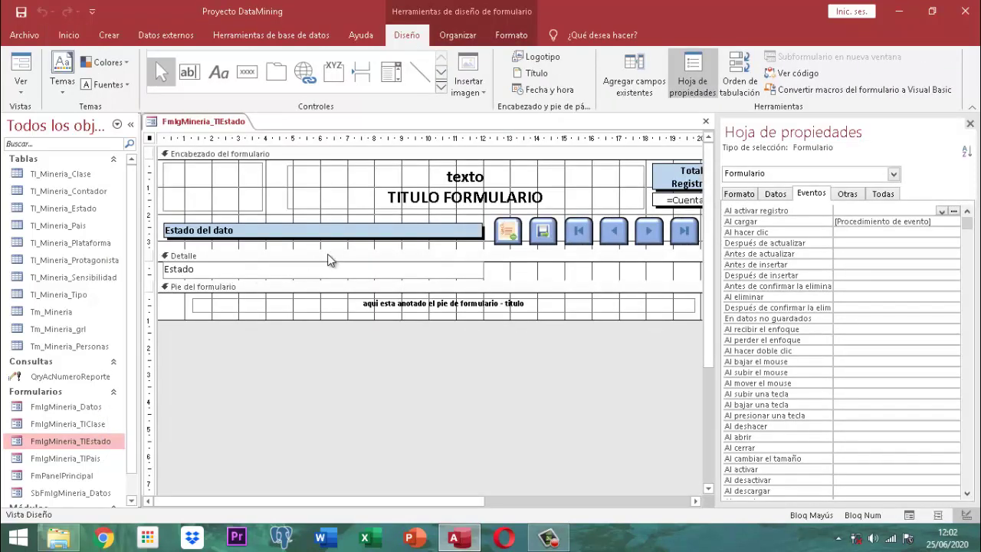
click(543, 230)
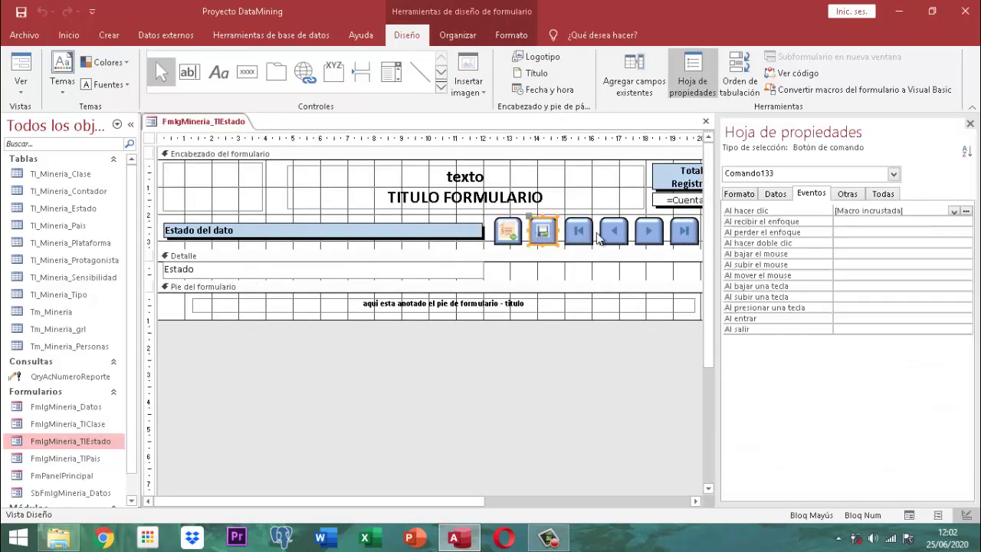
click(861, 210)
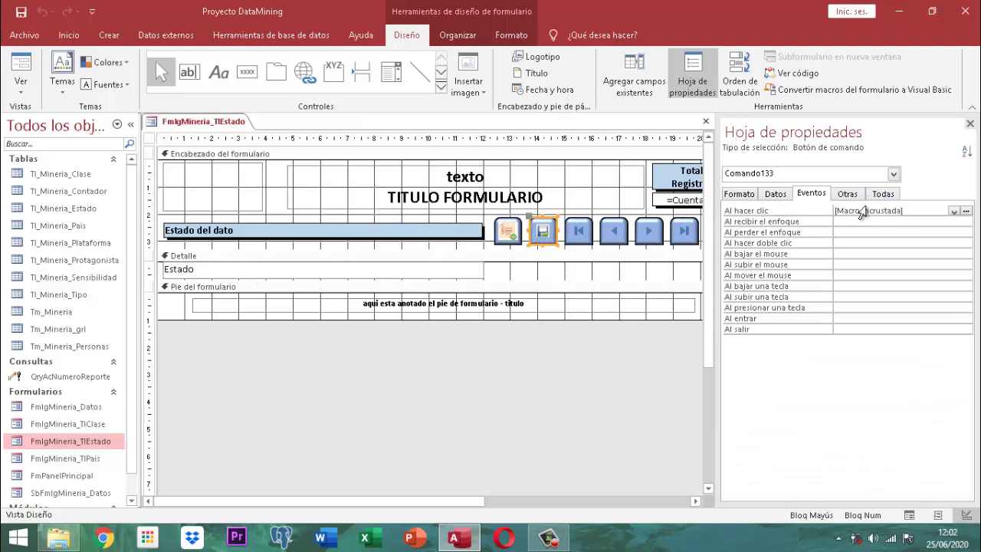
click(966, 210)
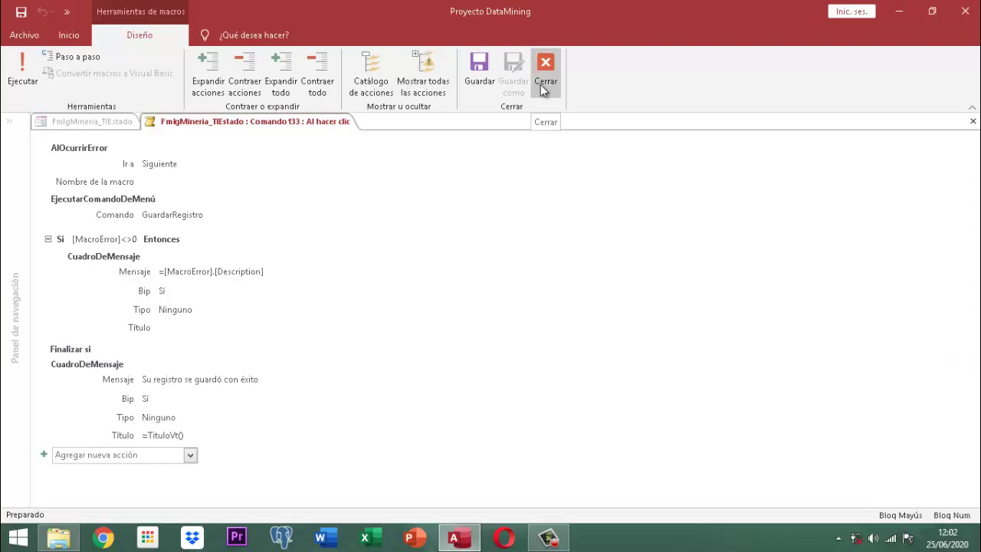
- Examine the error message box's message expression and close the macro and the FmIgMineria_TlEstado form without changes
click(283, 272)
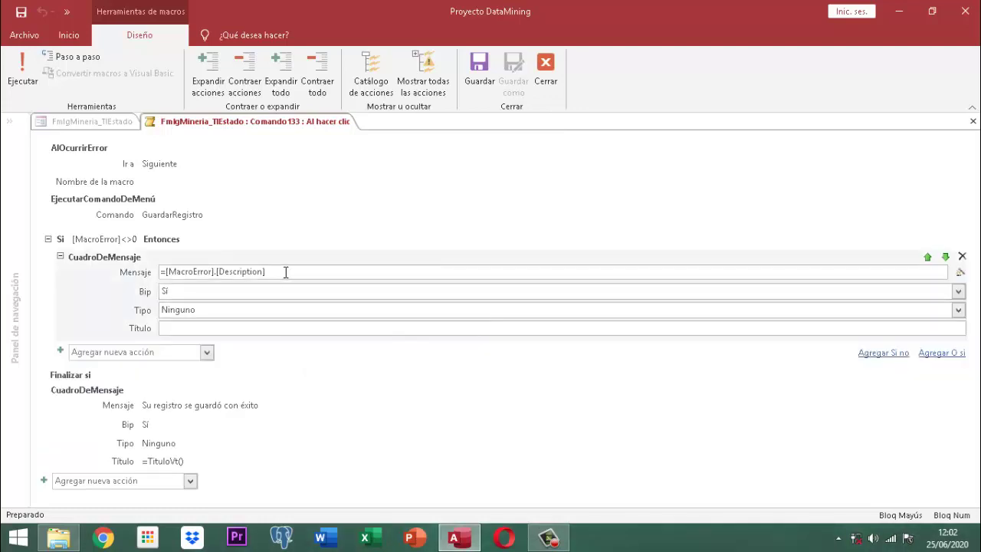
drag(285, 272, 141, 279)
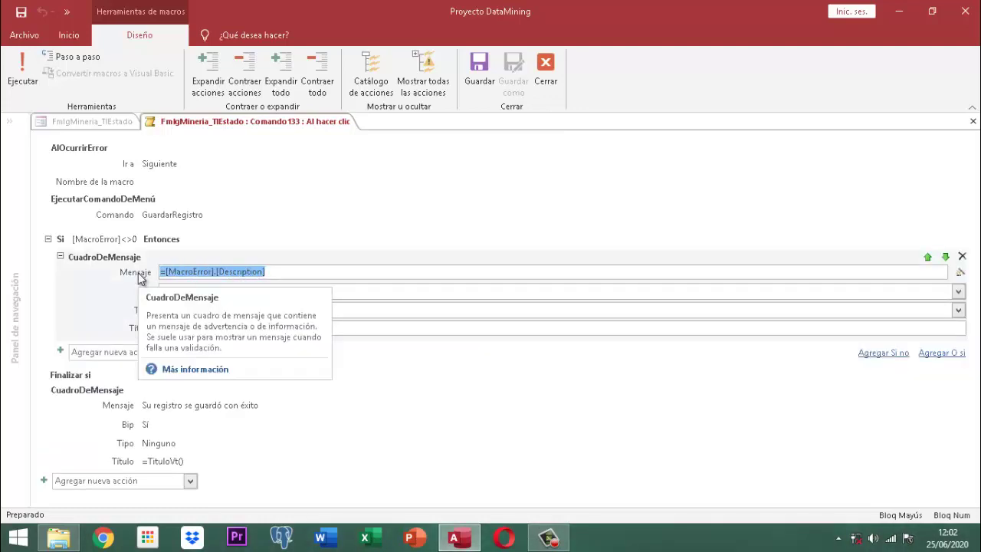
click(546, 74)
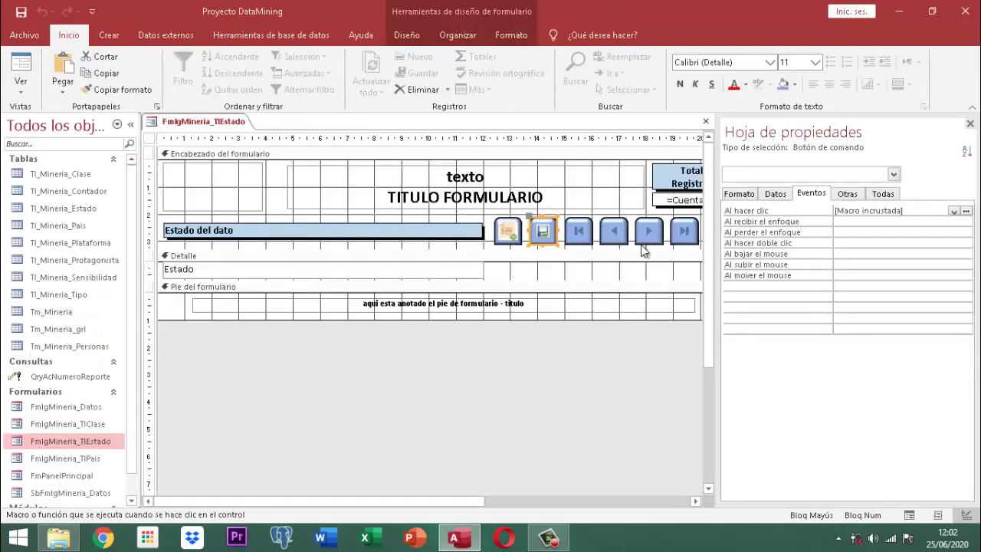
click(971, 130)
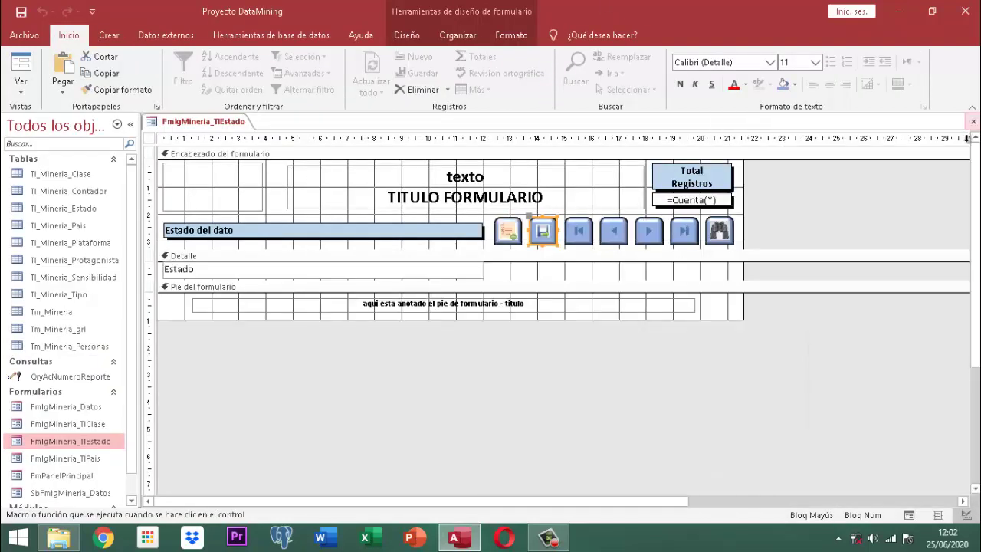
right_click(177, 122)
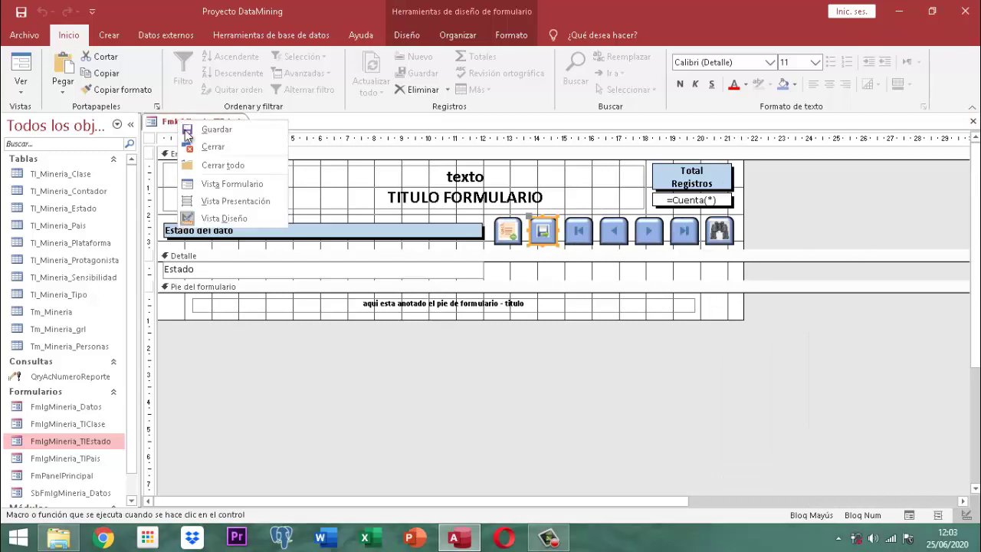
click(205, 148)
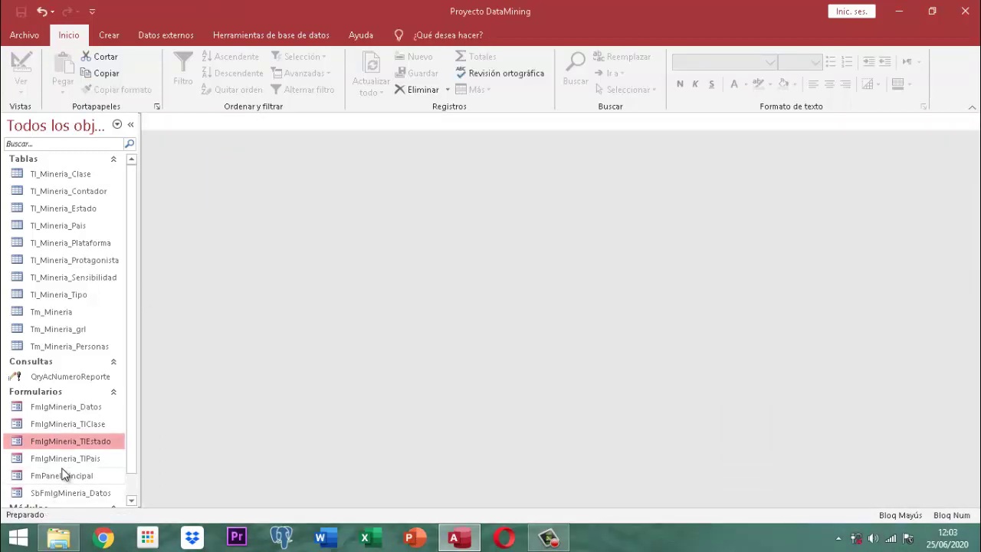
- Open the FmIgMineria_TlClase form in Design view and open its save-record button's embedded click macro
click(99, 424)
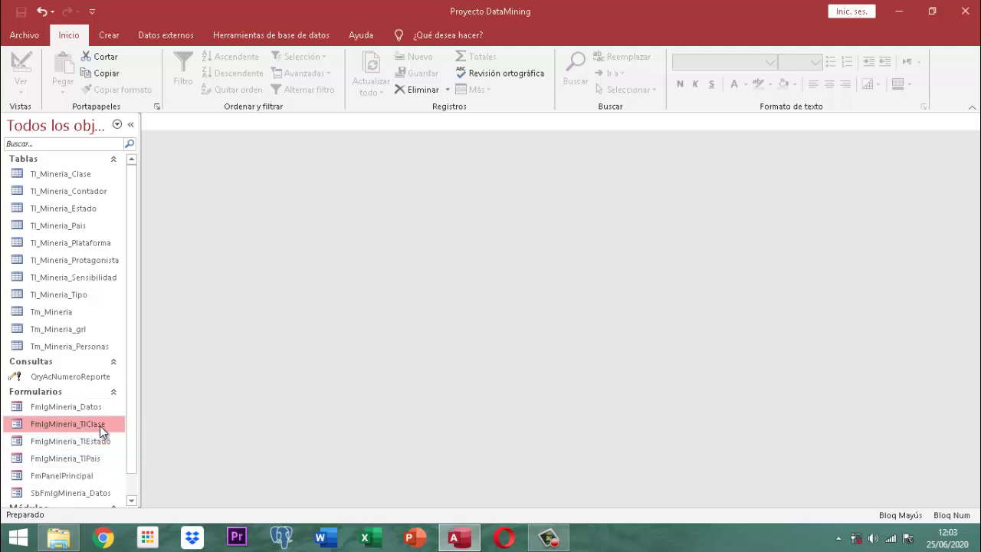
right_click(101, 425)
click(148, 273)
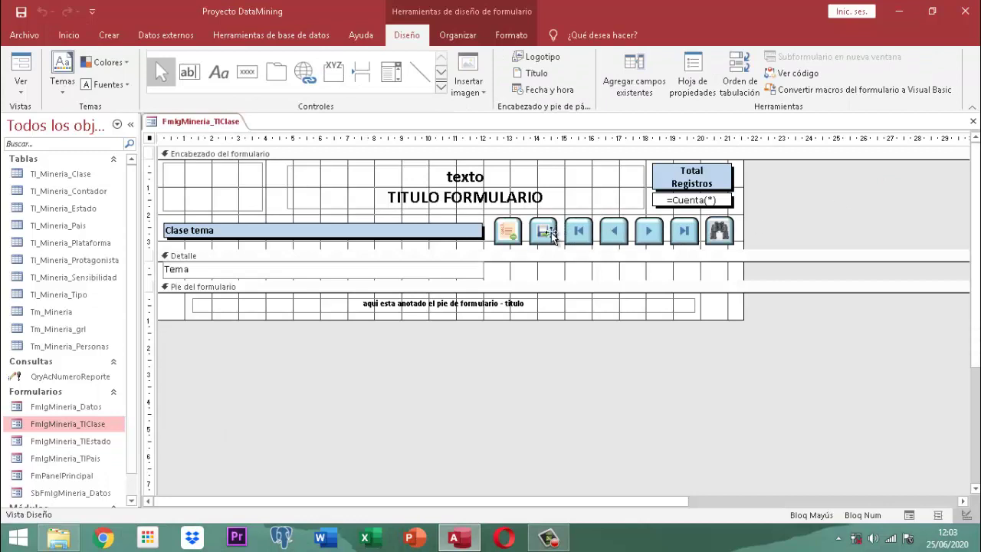
click(545, 231)
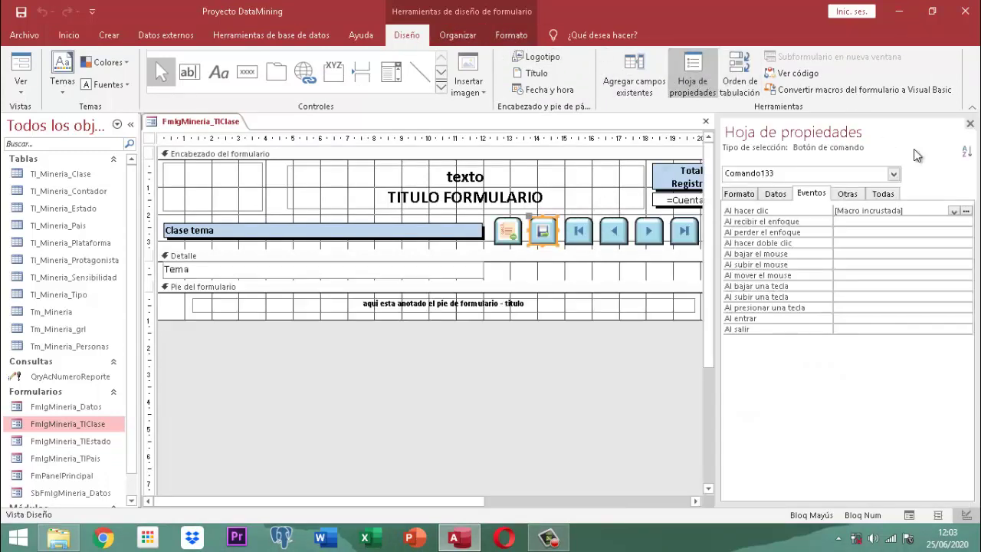
click(694, 76)
click(965, 210)
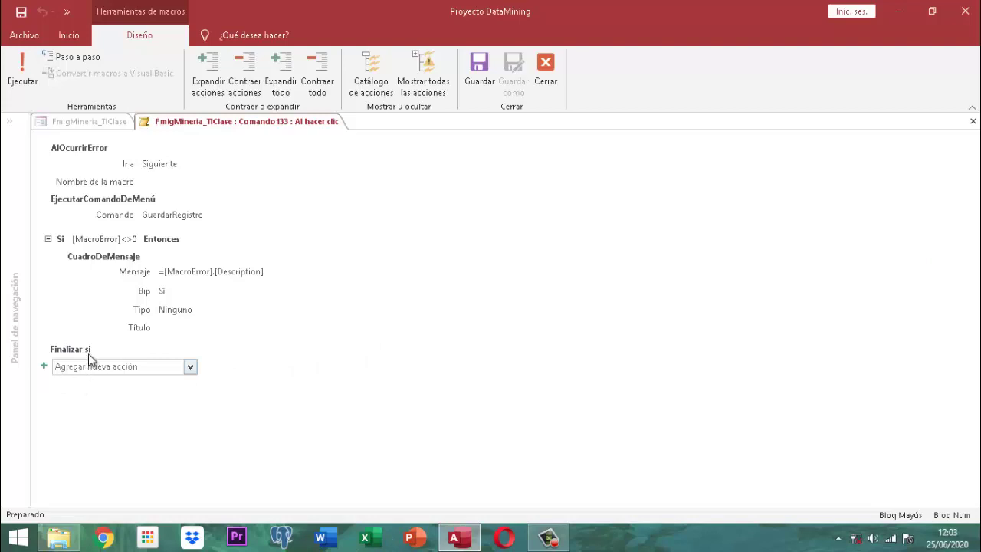
- Add a CuadroDeMensaje action after the If block with the message "Su registro se guardó con éxito"
click(190, 368)
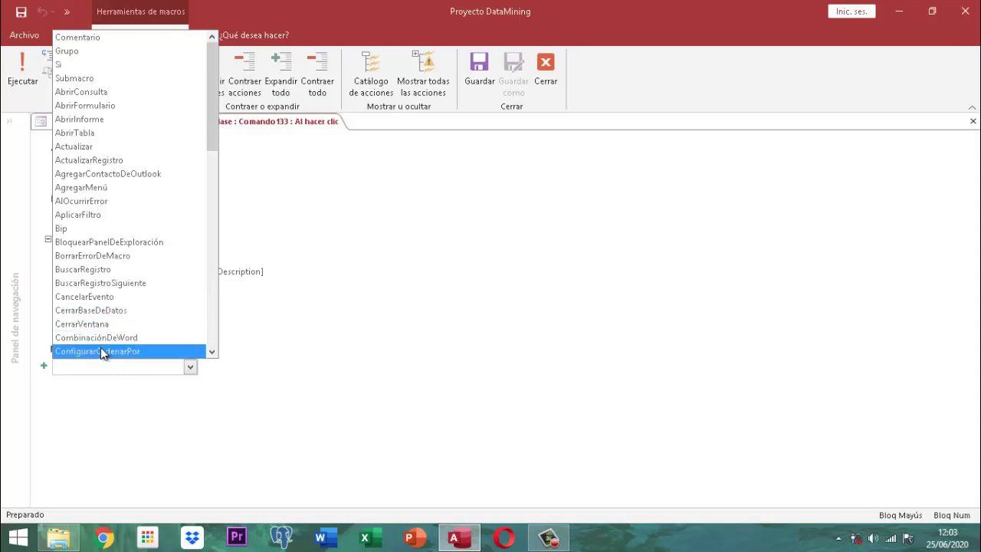
scroll(92, 345, down, 1)
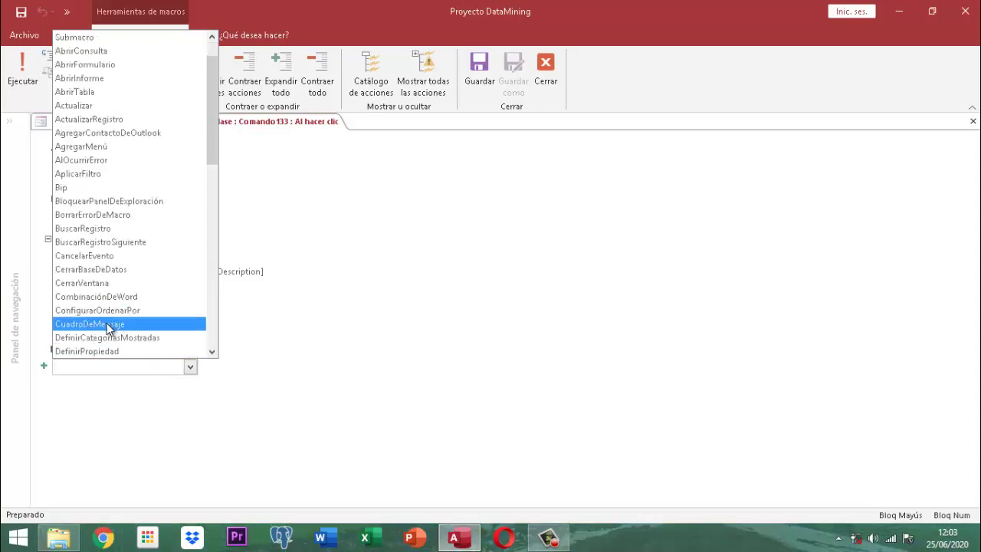
click(111, 324)
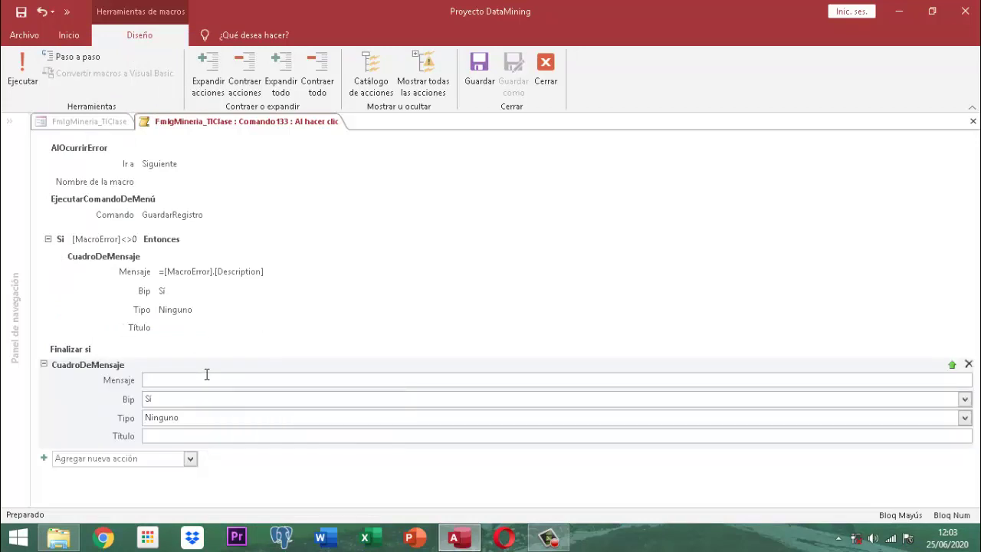
text(S)
key(Caps_Lock)
text(u registro se guardó )
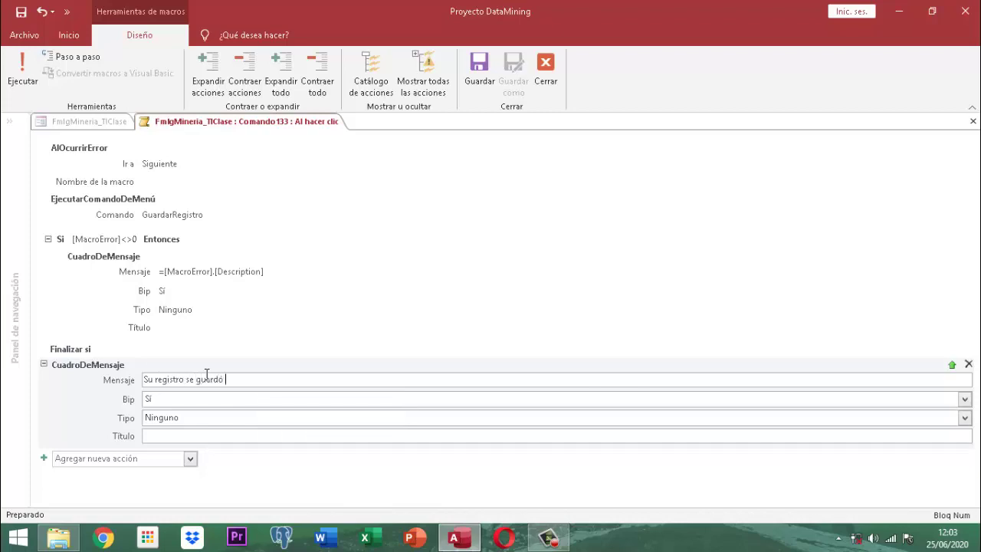
text(con éxito)
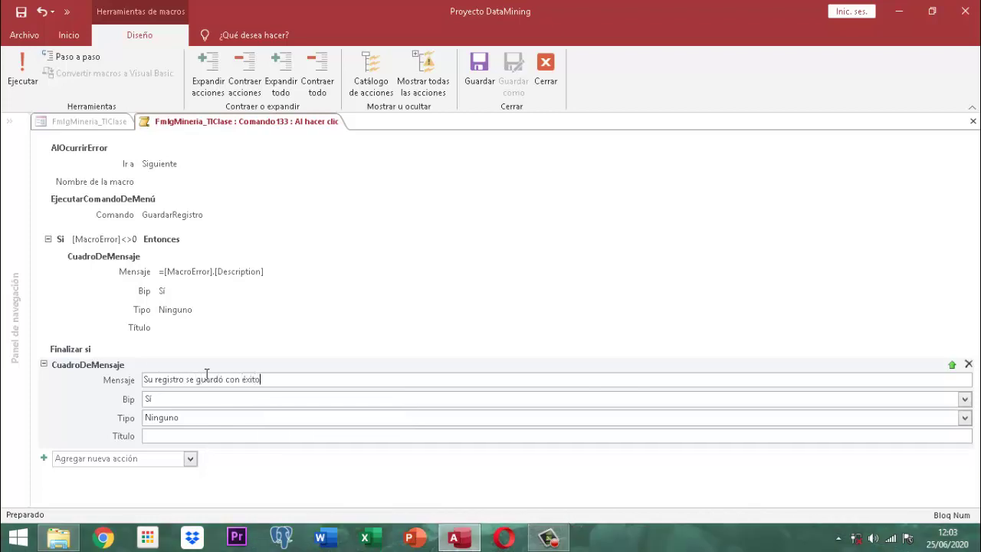
- Set the new message box's title to the expression =TituloVt()
key(Tab)
key(Tab)
key(Tab)
text(=titulo)
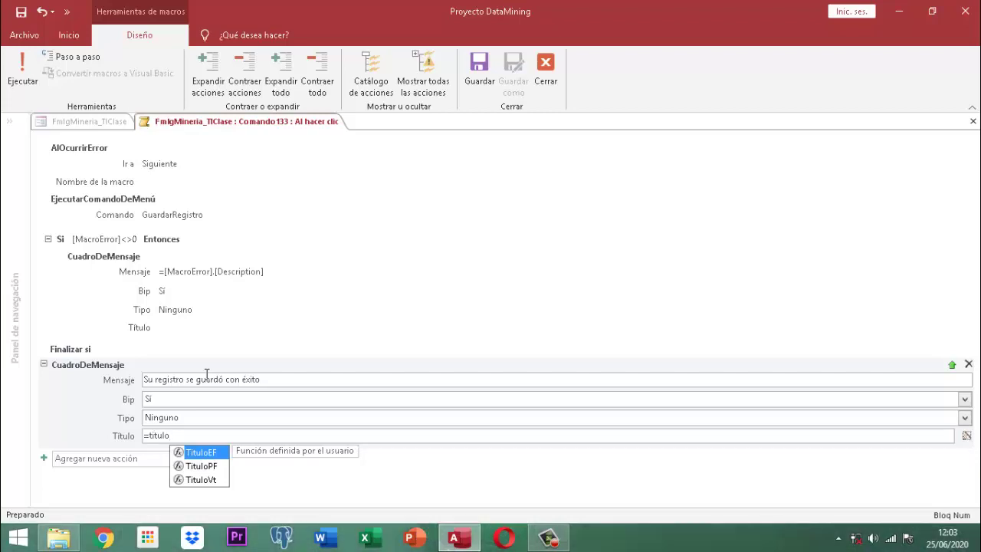
click(201, 479)
double_click(201, 480)
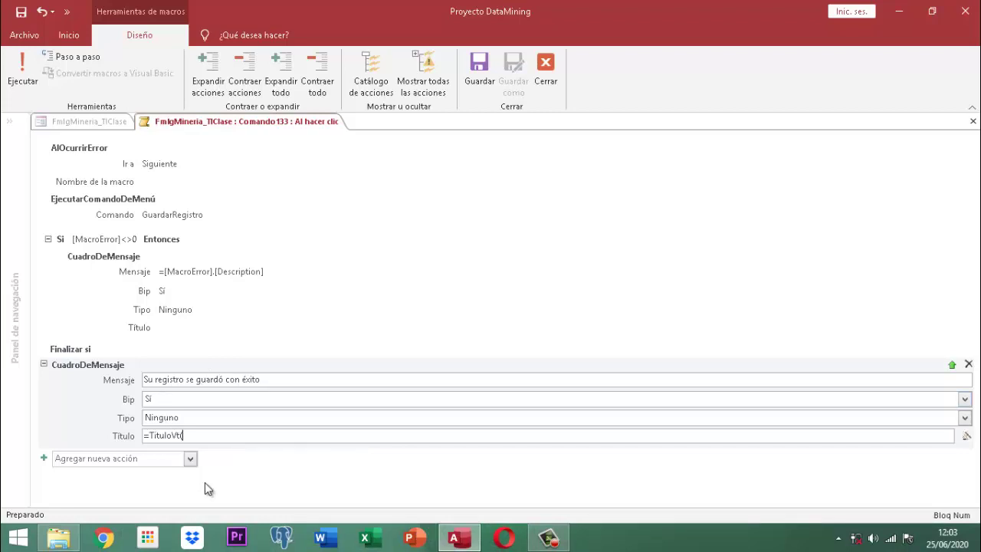
text())
- Close the save-record macro with its changes saved, and save and close the FmIgMineria_TlClase form
click(548, 81)
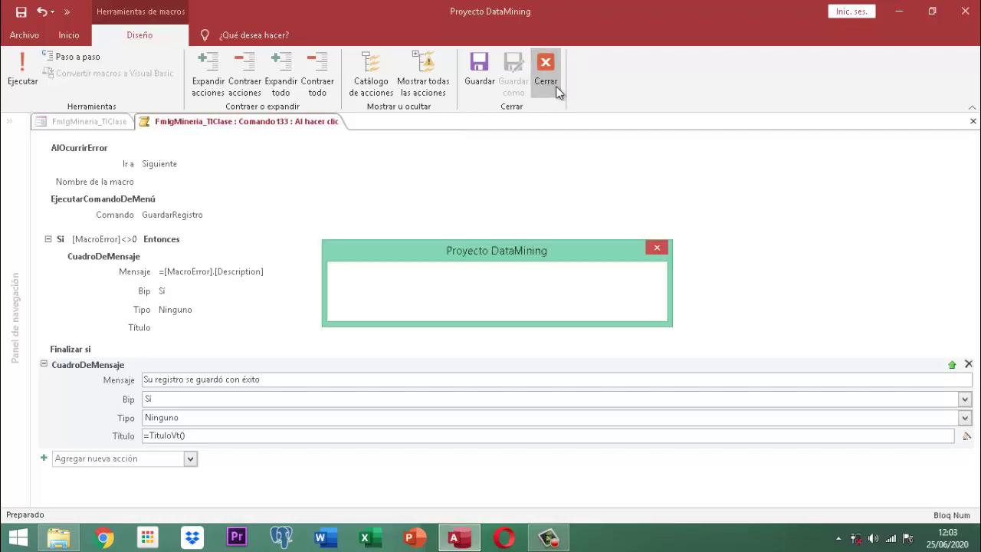
click(434, 311)
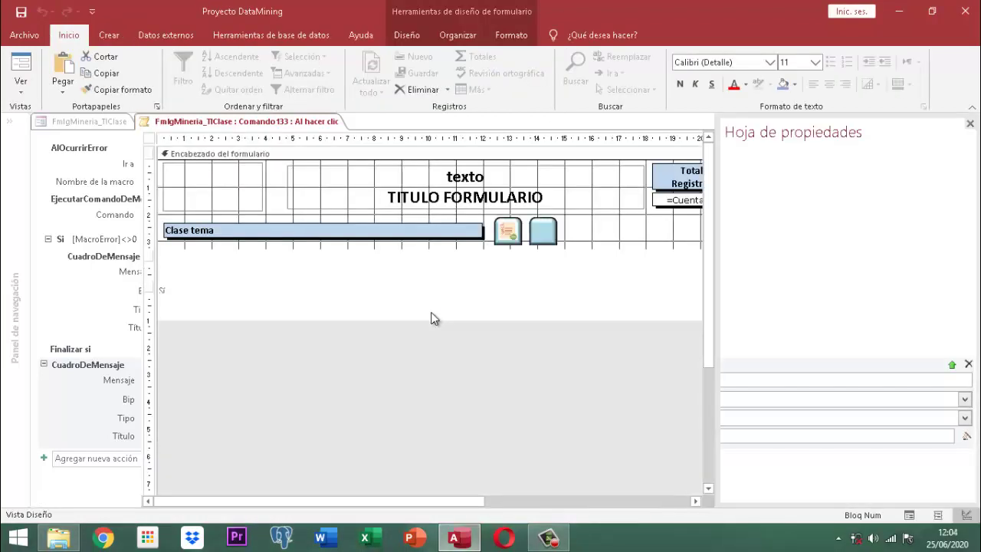
click(970, 124)
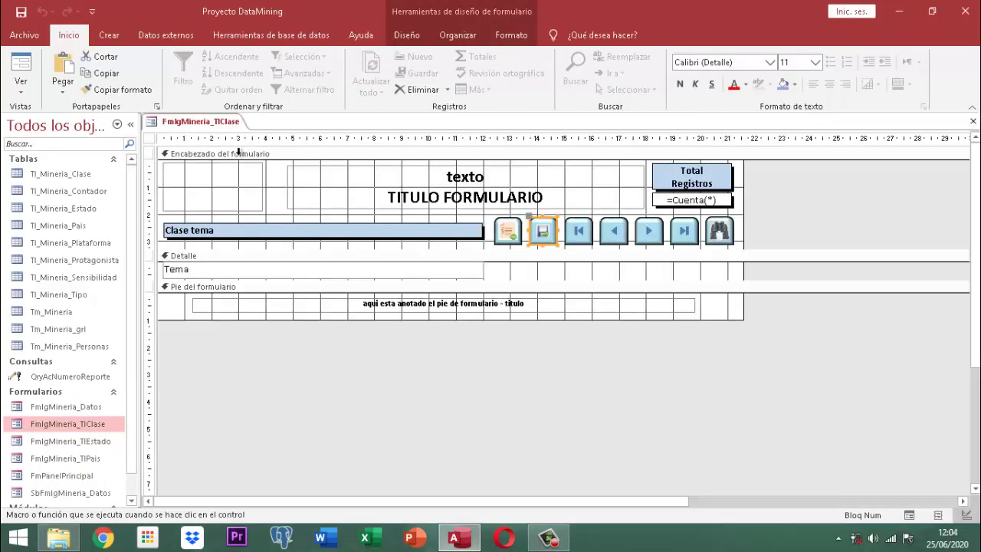
right_click(193, 118)
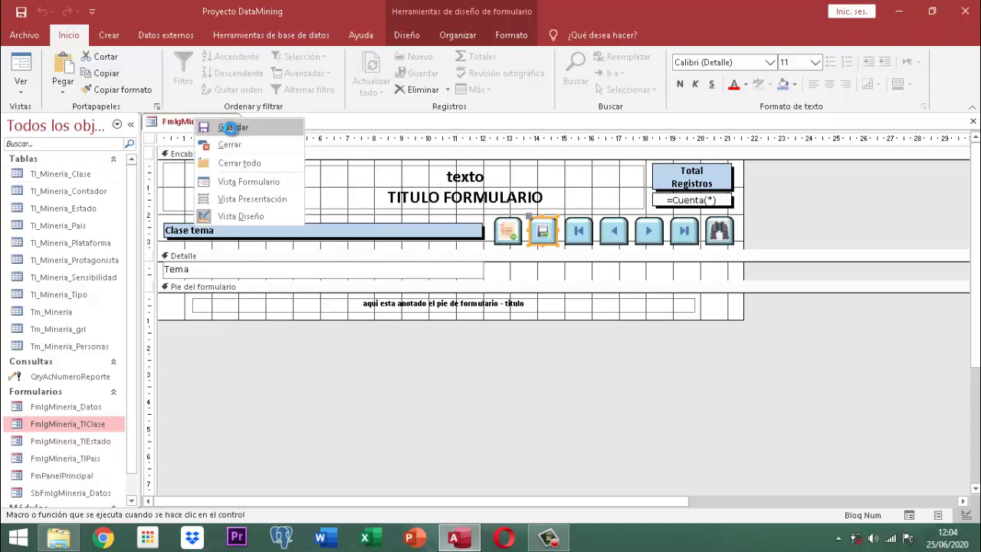
click(215, 127)
right_click(215, 127)
click(255, 147)
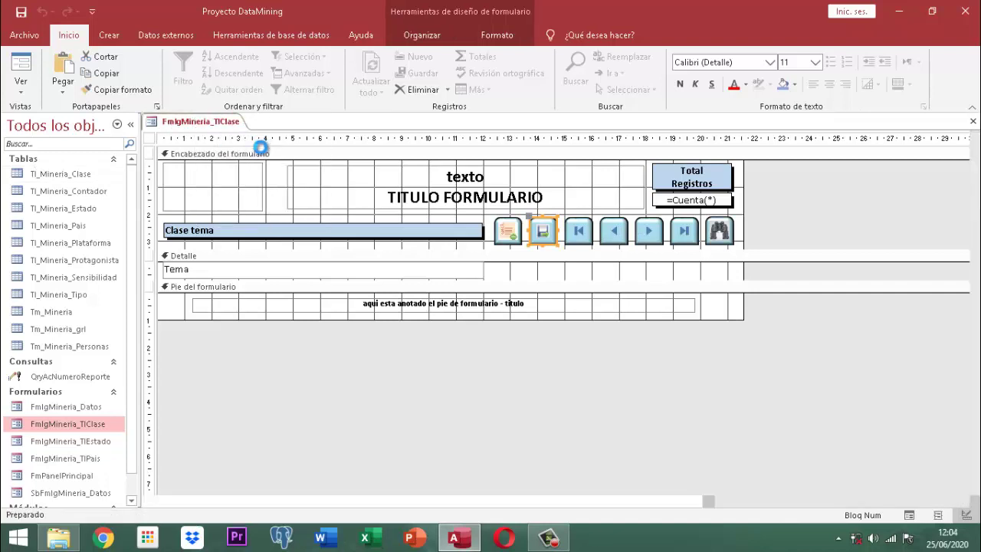
- Open the FmIgMineria_TlPais form in Design view and open its save-record button's embedded click macro
click(89, 454)
right_click(89, 453)
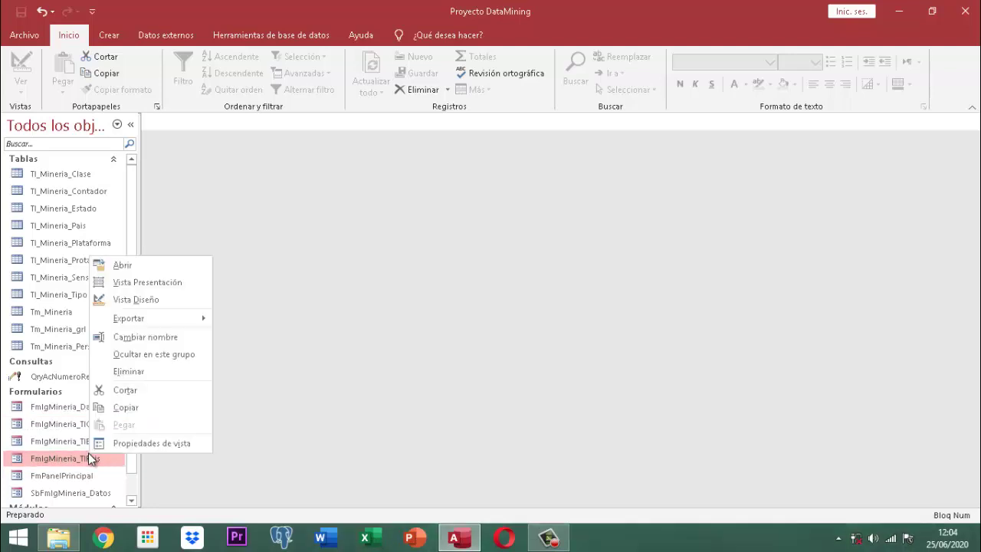
click(159, 297)
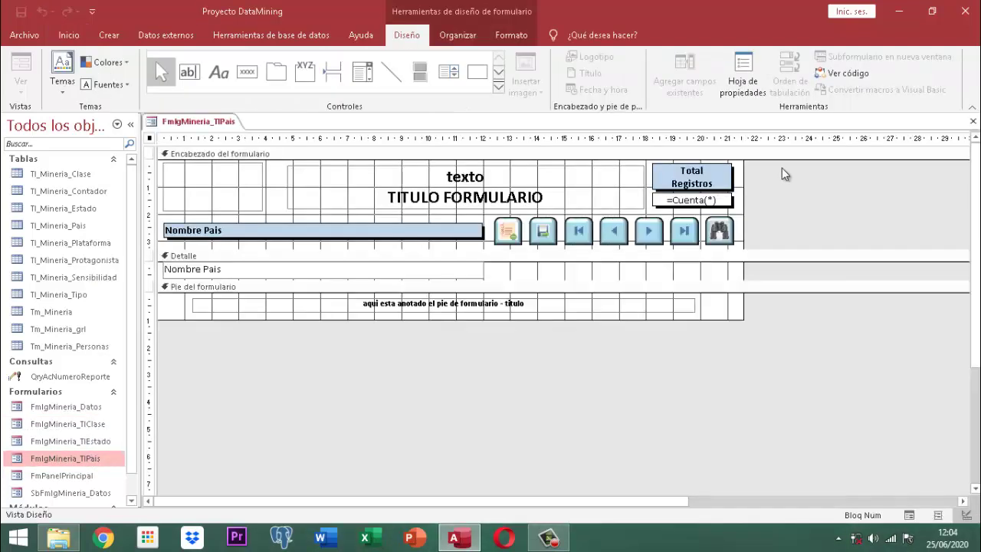
click(549, 232)
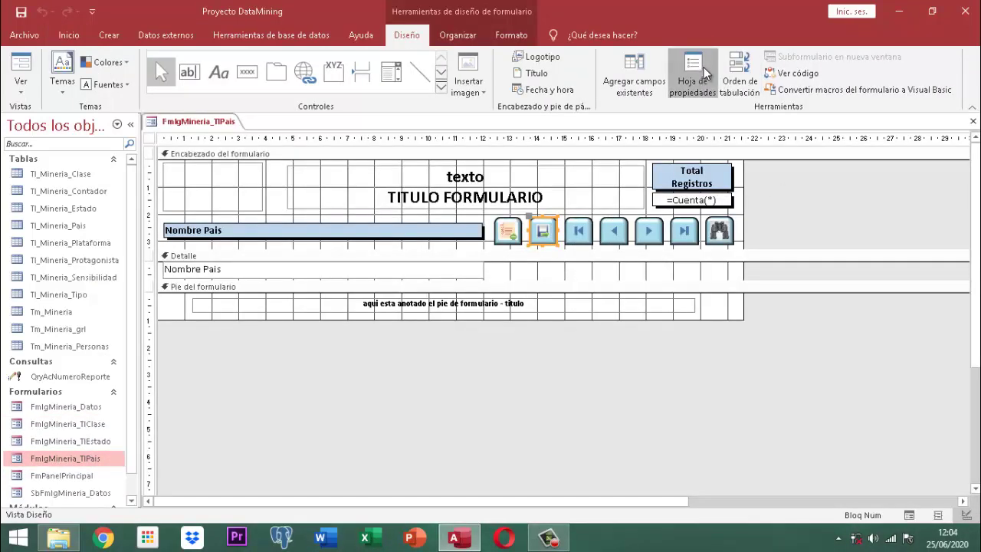
click(694, 75)
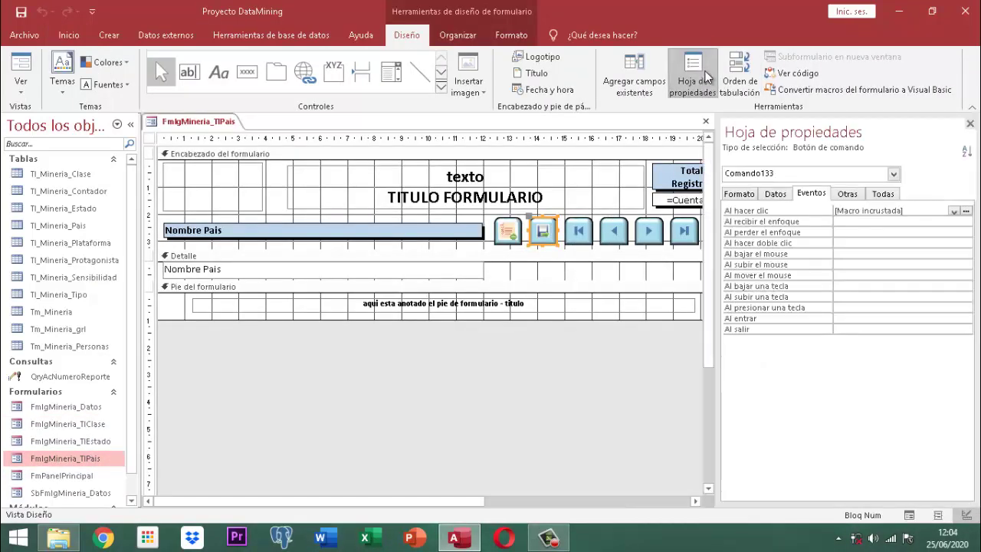
click(965, 209)
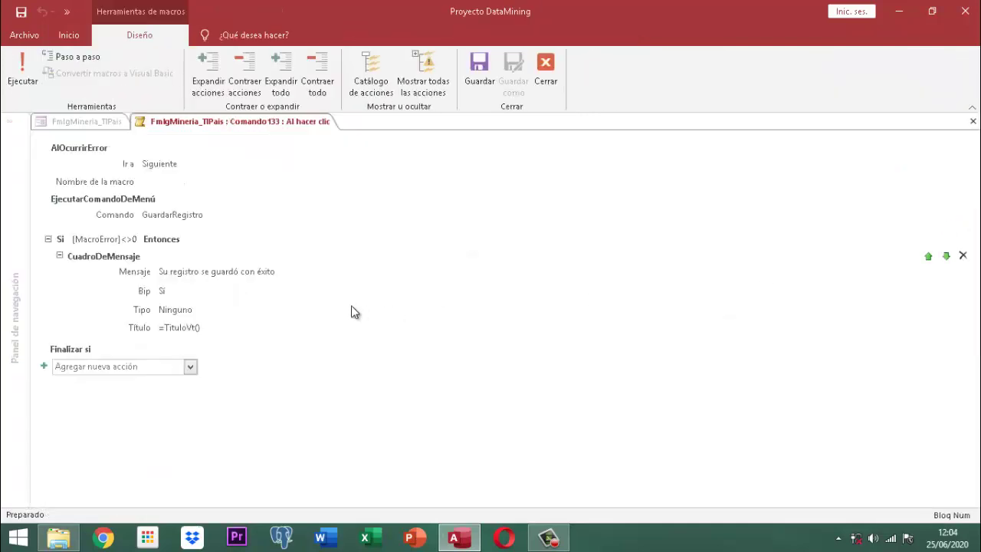
- Set the error message box inside the If block to =[MacroError].[Description] and clear its title
click(268, 271)
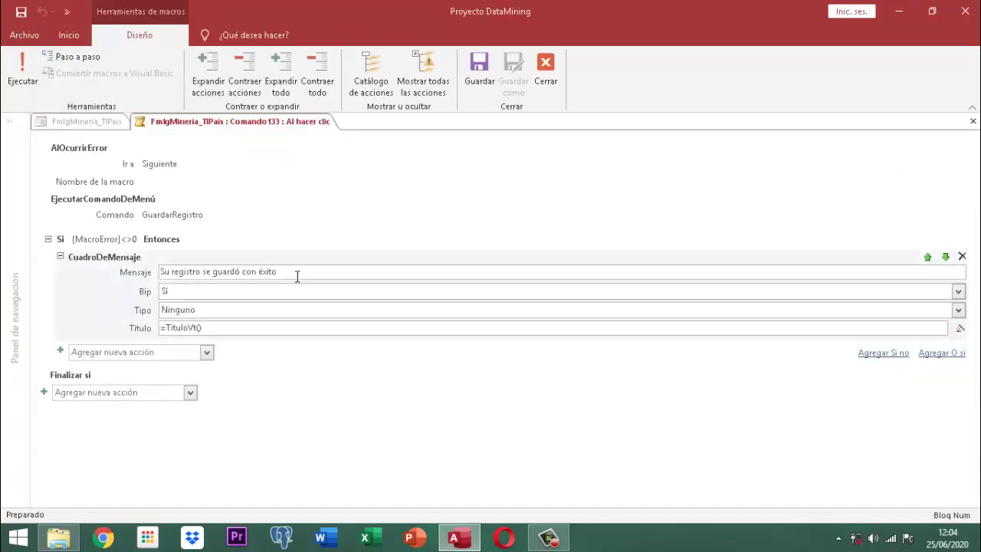
drag(298, 274, 157, 272)
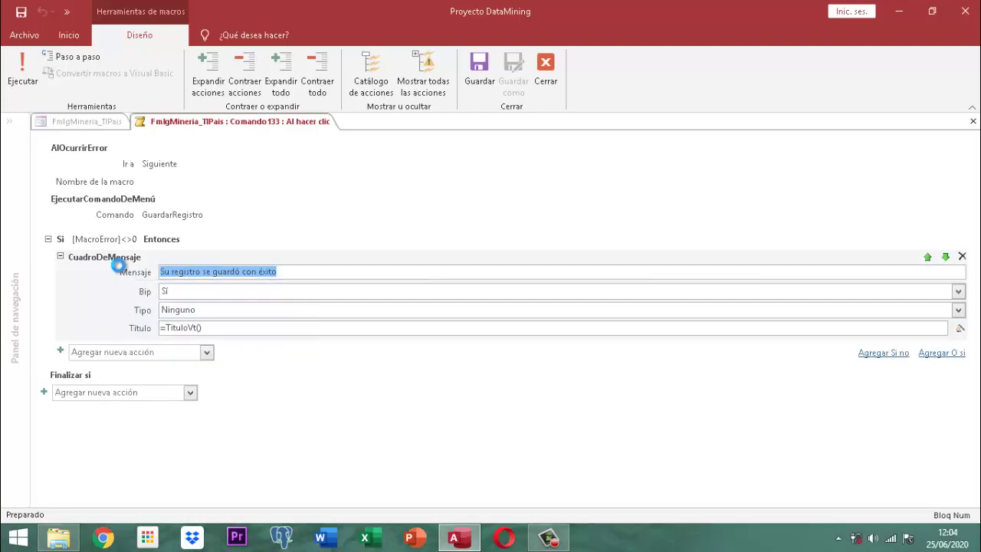
text(=[MacroError].[Description])
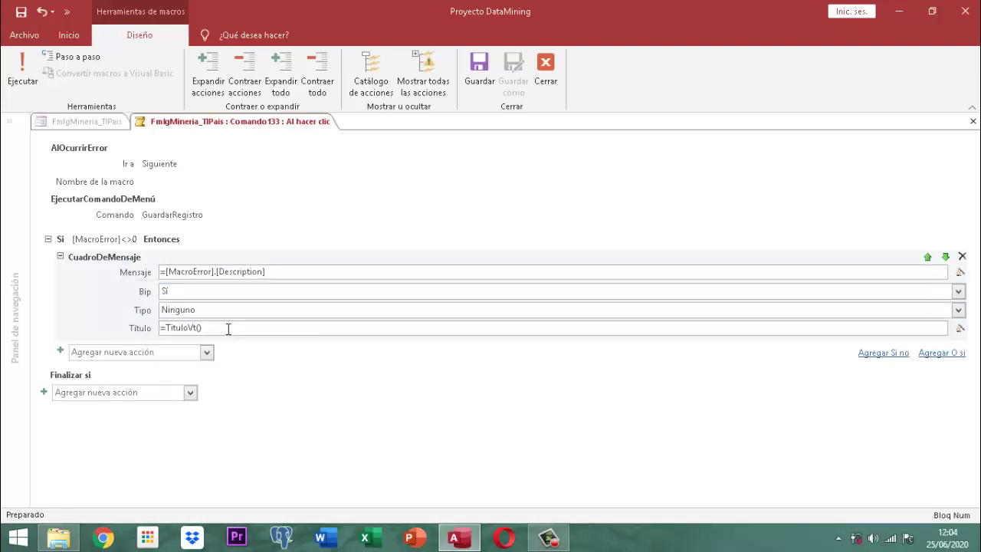
drag(217, 328, 135, 333)
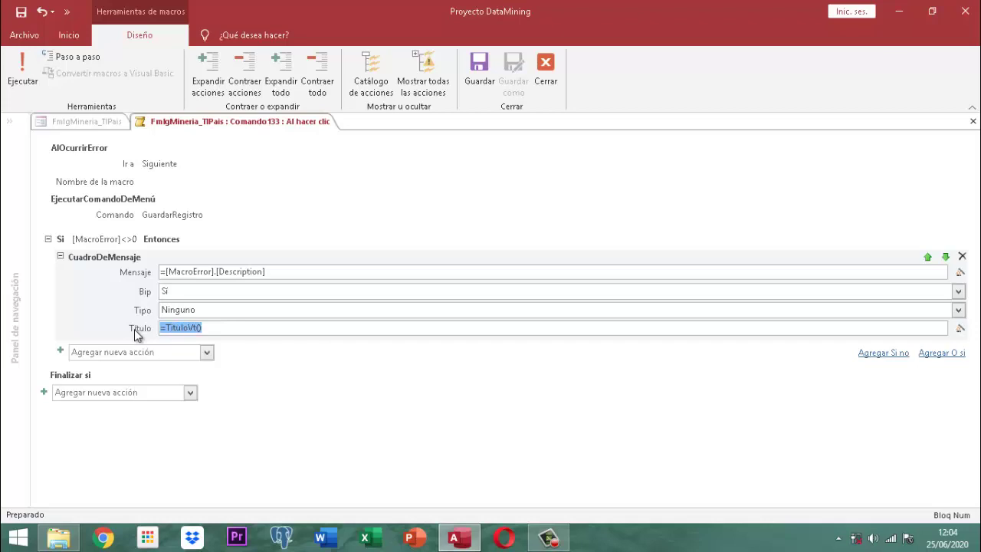
key(Delete)
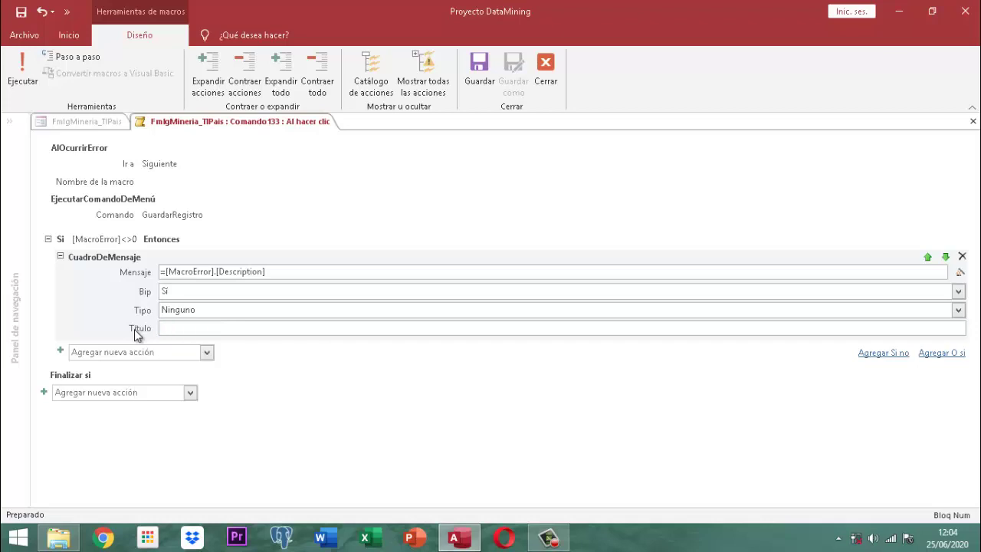
- Add a CuadroDeMensaje action after the If block with the message "Se guardó con éxito su registro"
click(192, 392)
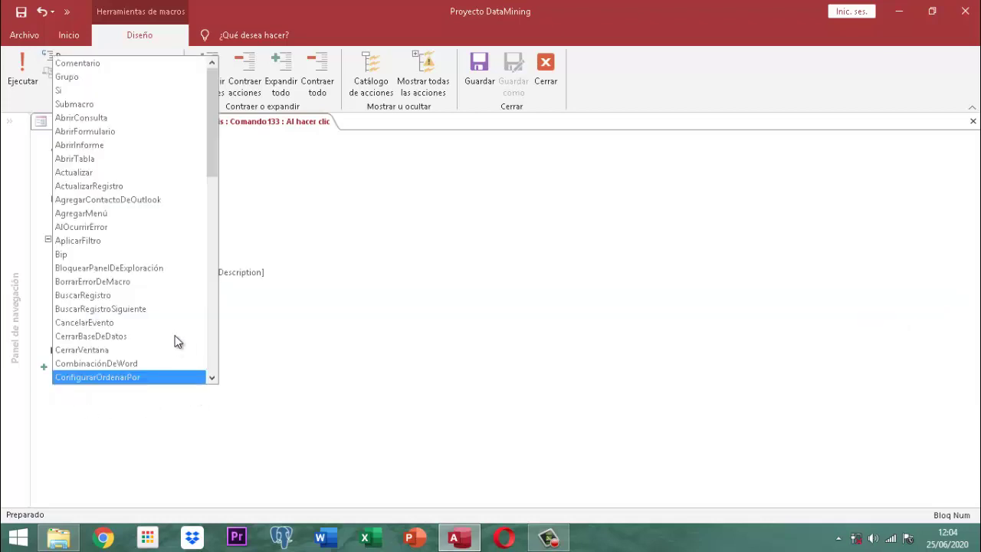
scroll(175, 341, down, 3)
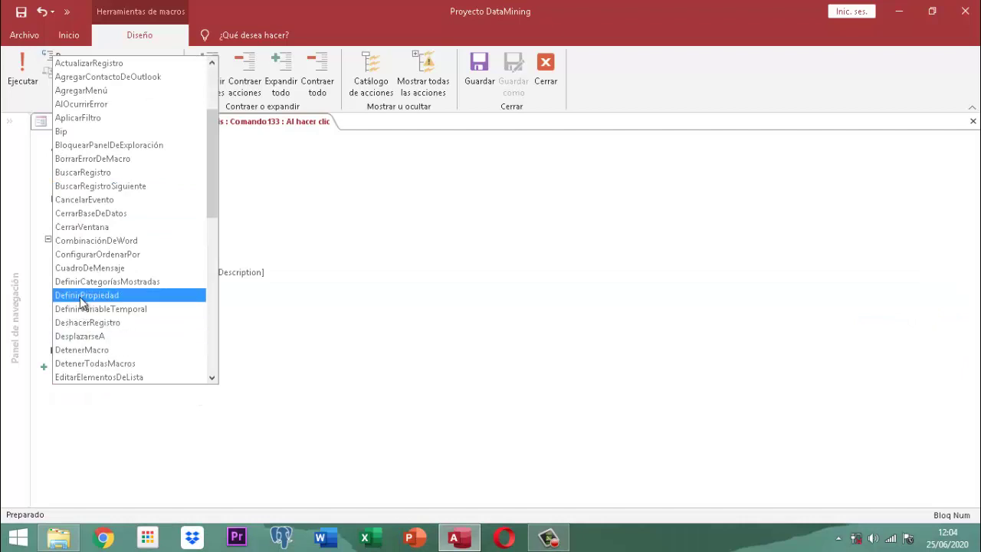
click(93, 266)
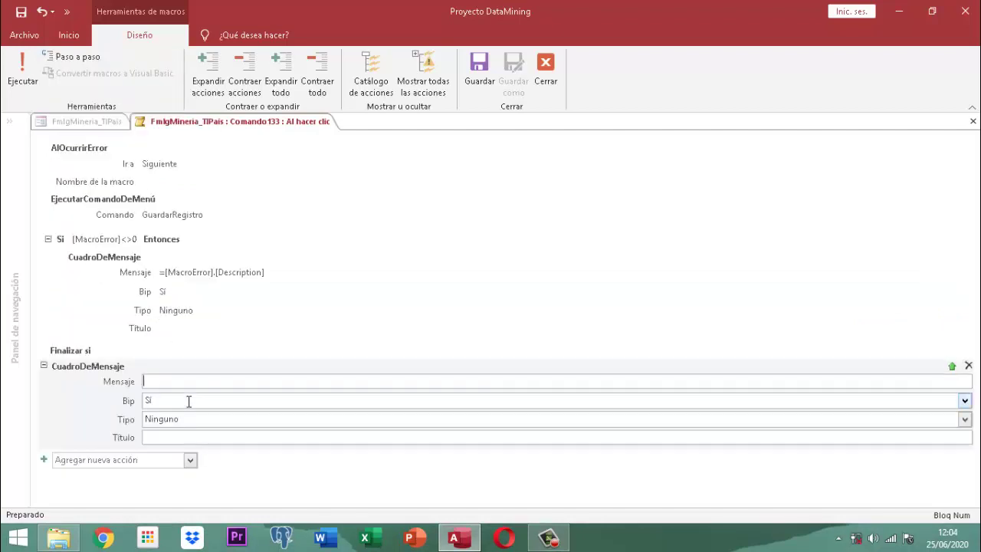
text(Se gua)
key(BackSpace)
key(BackSpace)
key(BackSpace)
key(BackSpace)
text(guardó con éxito su registro)
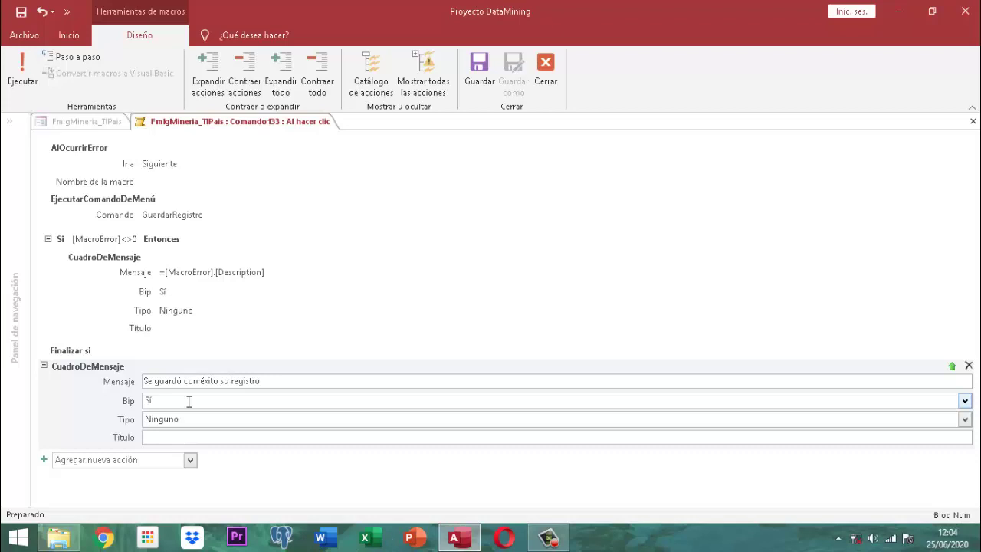
- Set the title of the Pais macro's success message box to the expression =TituloVt()
key(Tab)
key(Tab)
key(Tab)
text(=titulo)
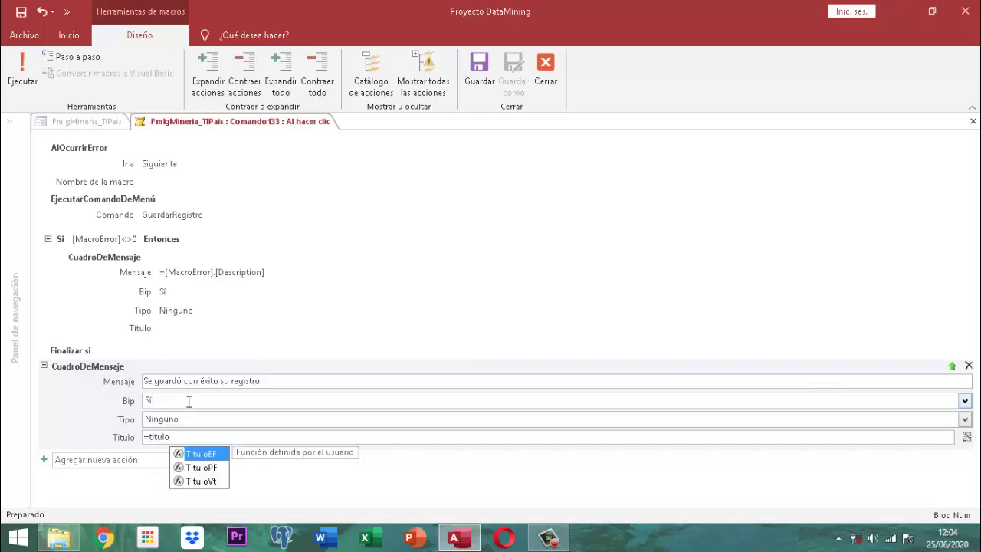
click(206, 481)
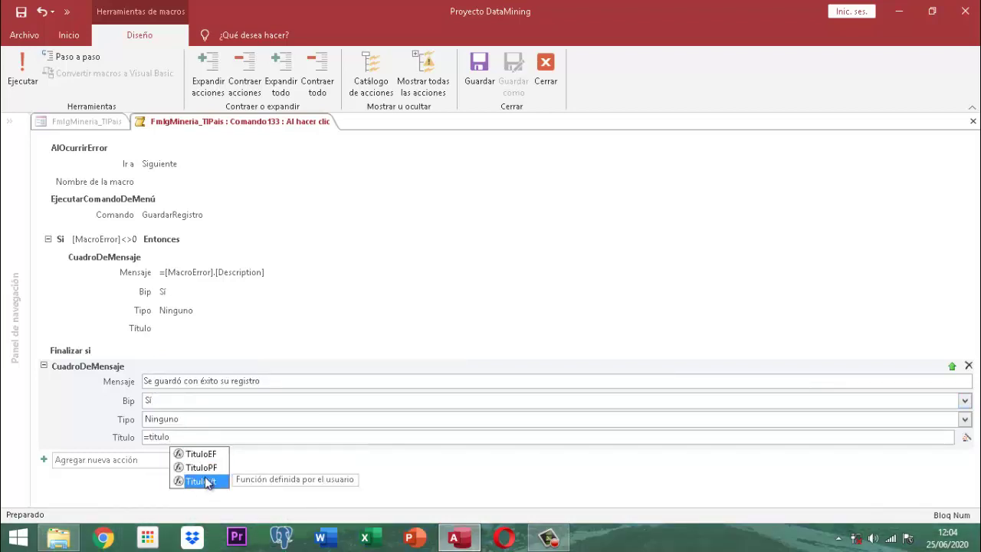
double_click(204, 480)
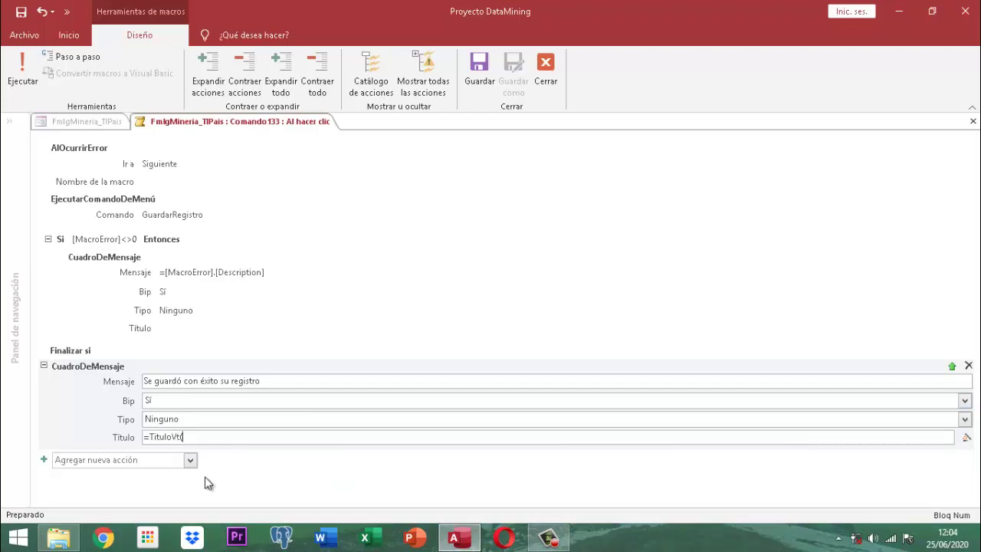
text())
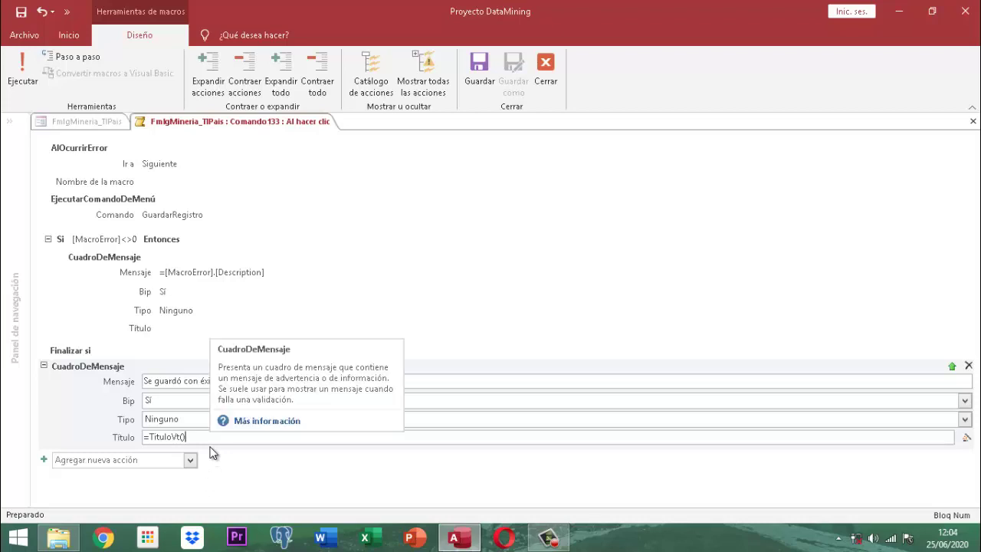
- Close the Pais save-record macro with its changes saved, and save and close the FmIgMineria_TlPais form
click(551, 87)
click(430, 308)
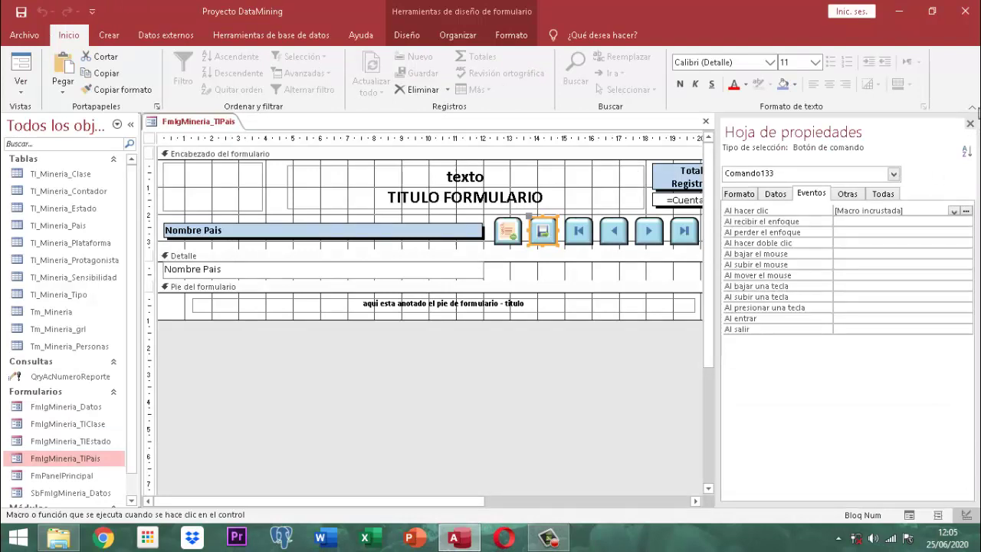
click(970, 122)
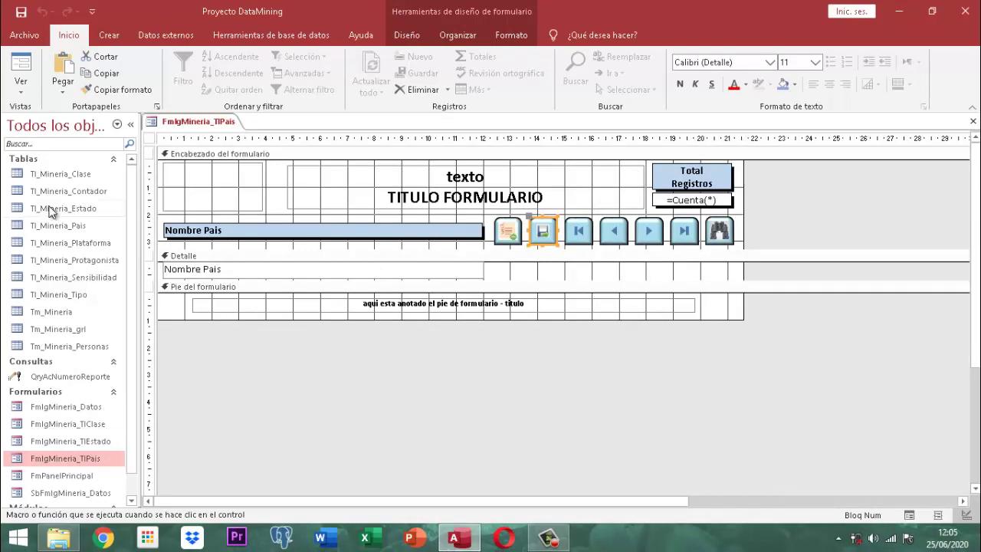
right_click(217, 123)
click(217, 122)
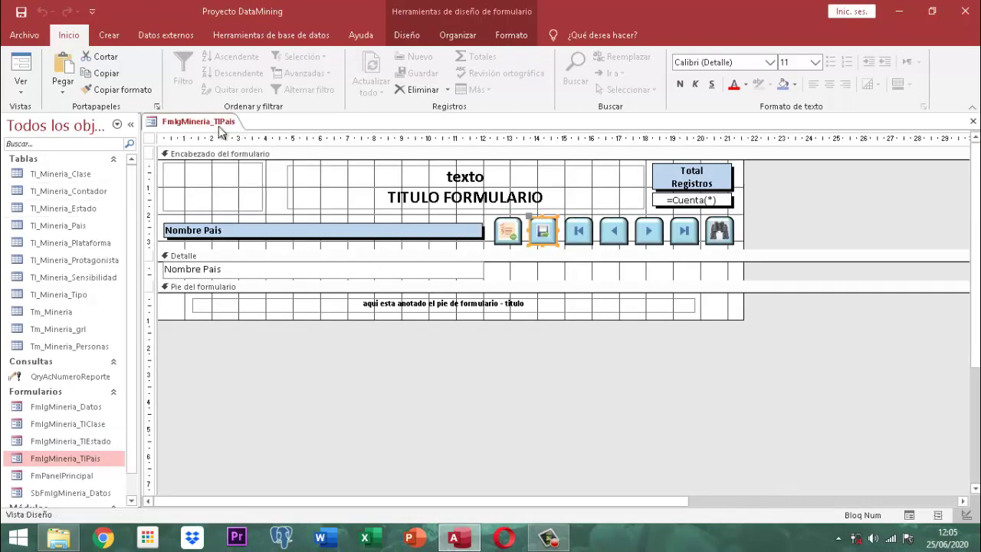
right_click(216, 123)
click(249, 142)
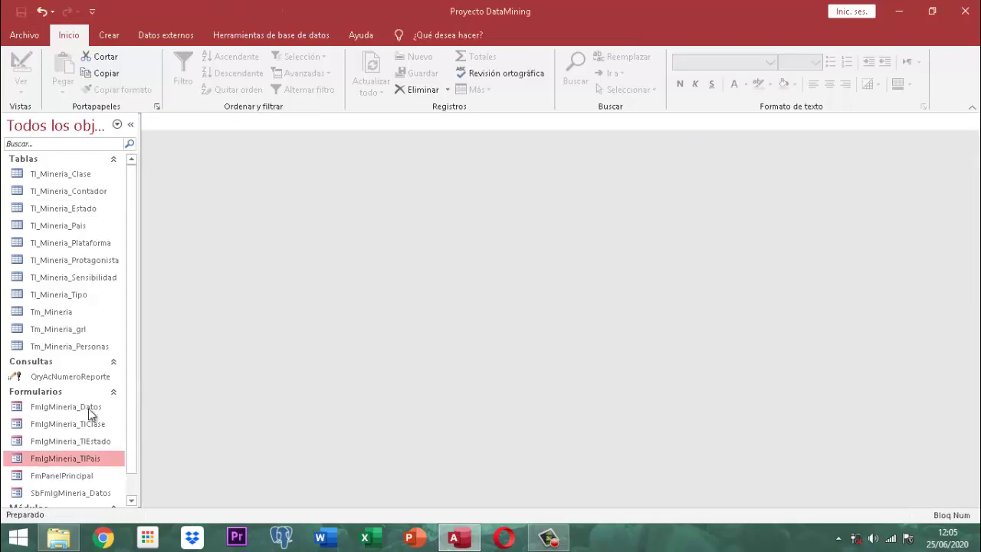
- Open the FmIgMineria_TlPais form, test its save-record button, dismiss the message and close the form
double_click(68, 452)
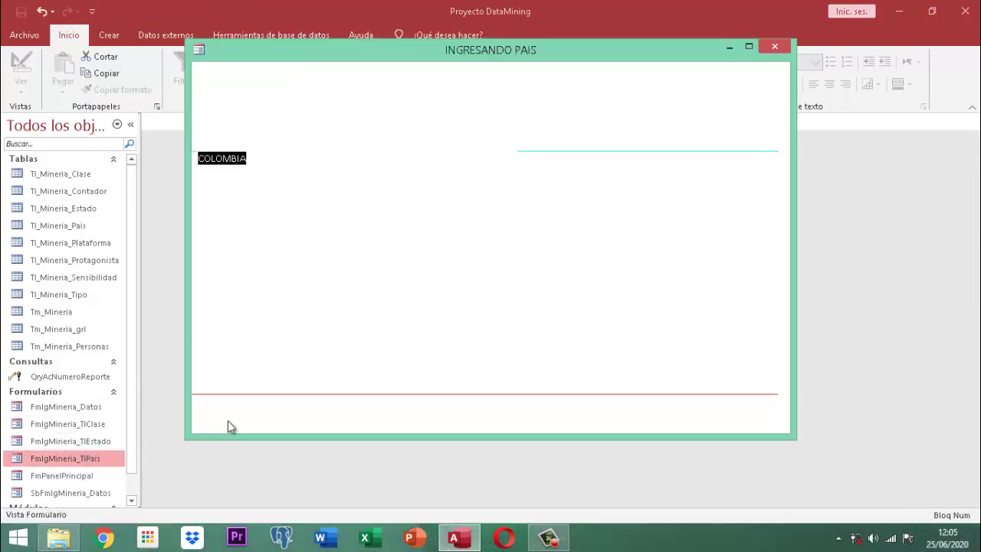
click(574, 135)
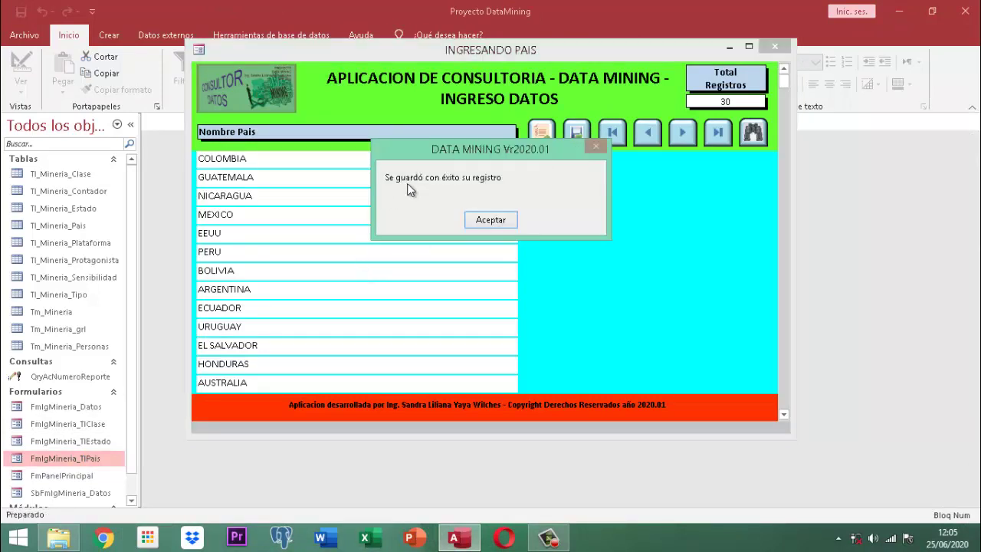
click(501, 221)
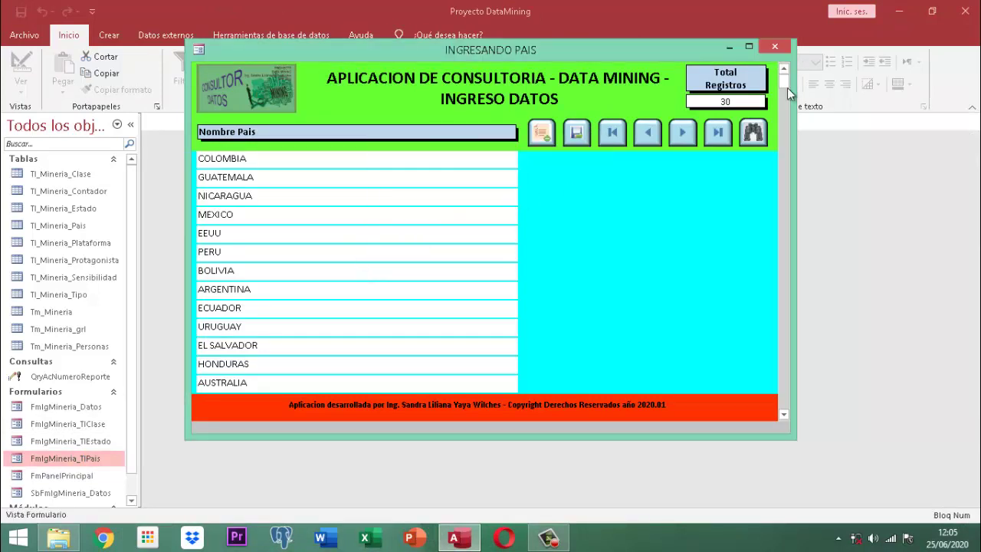
click(775, 47)
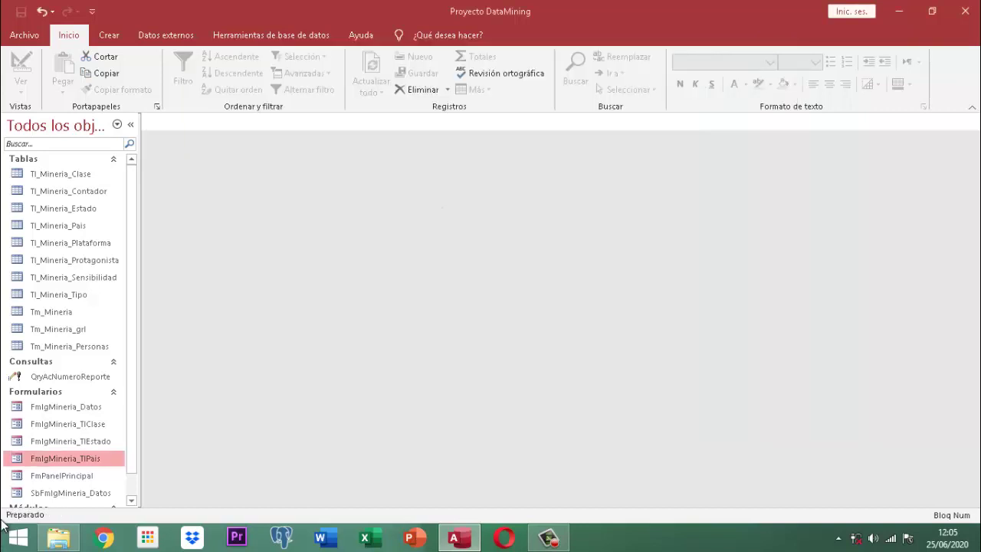
- Open the FmIgMineria_TlEstado form, test its save-record button, dismiss the message and close the form
double_click(87, 442)
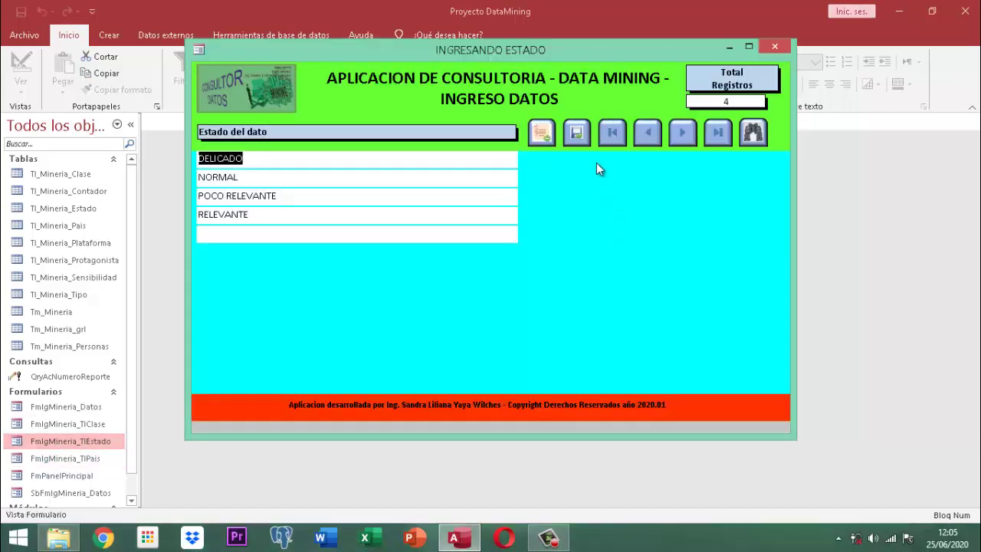
click(580, 135)
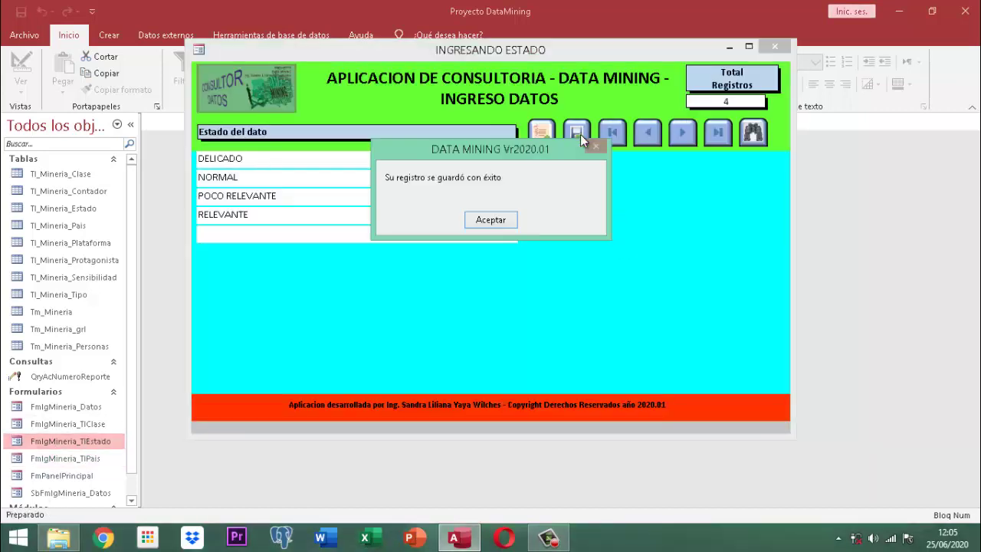
click(496, 223)
click(775, 47)
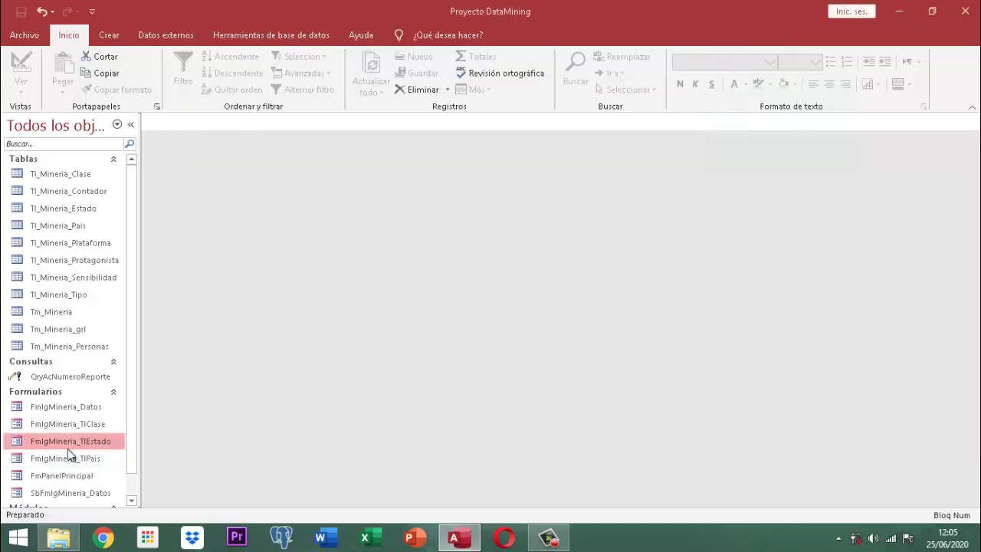
- Test the save-record button of the FmIgMineria_TlClase form, and close the form and the database
click(79, 424)
double_click(79, 424)
click(576, 131)
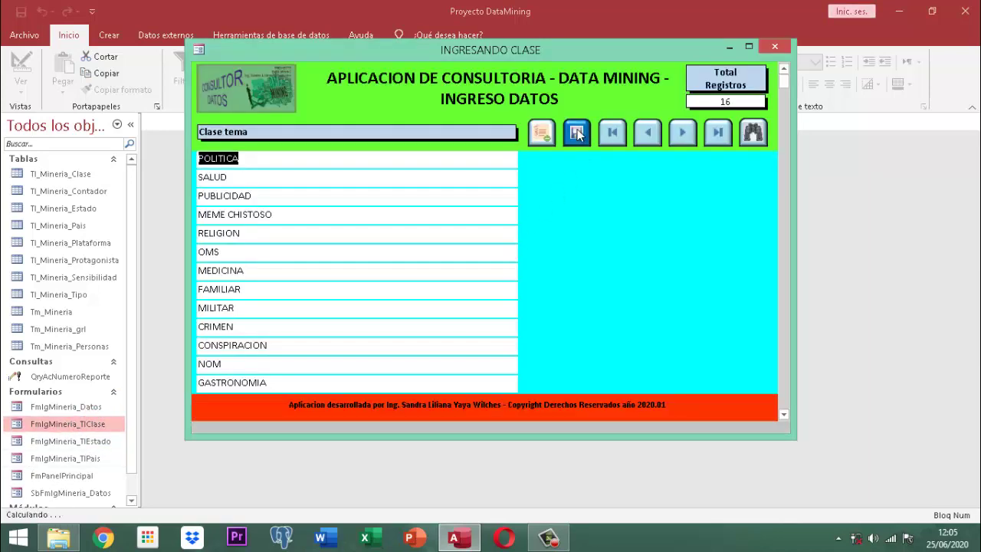
click(775, 48)
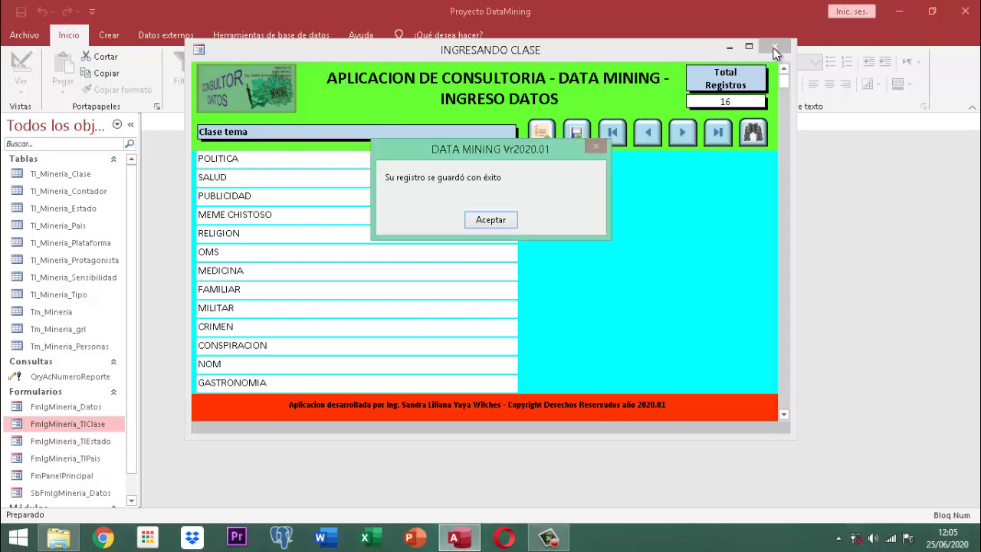
click(490, 220)
click(775, 47)
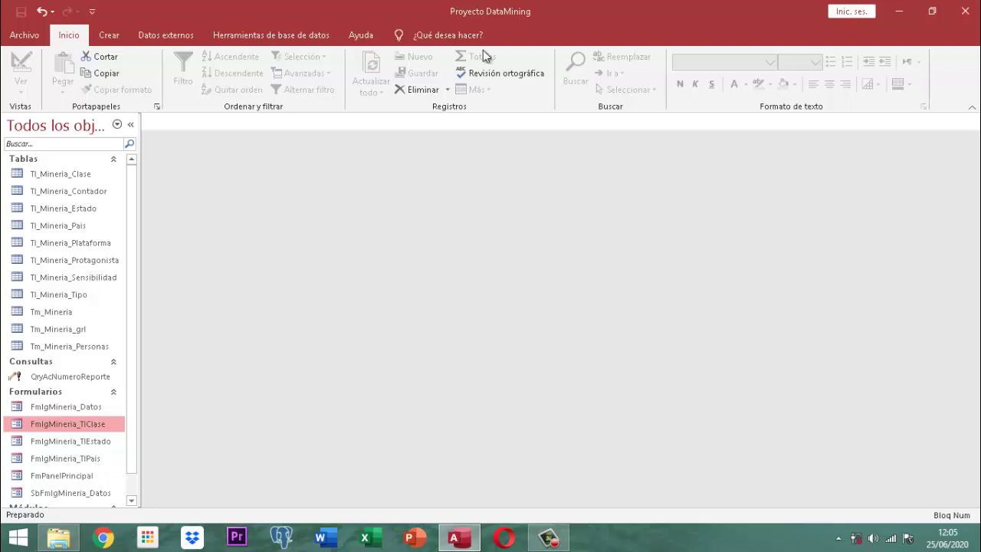
click(978, 21)
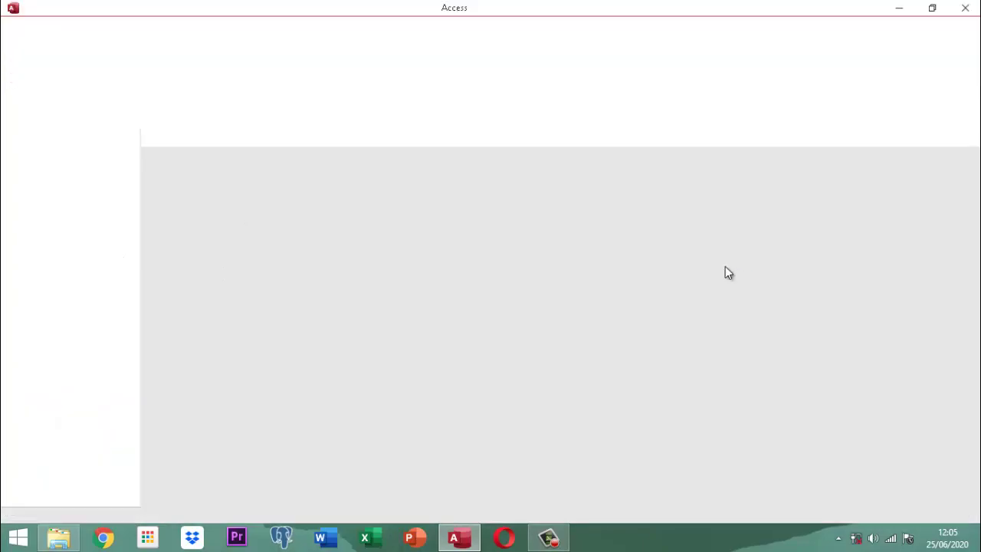